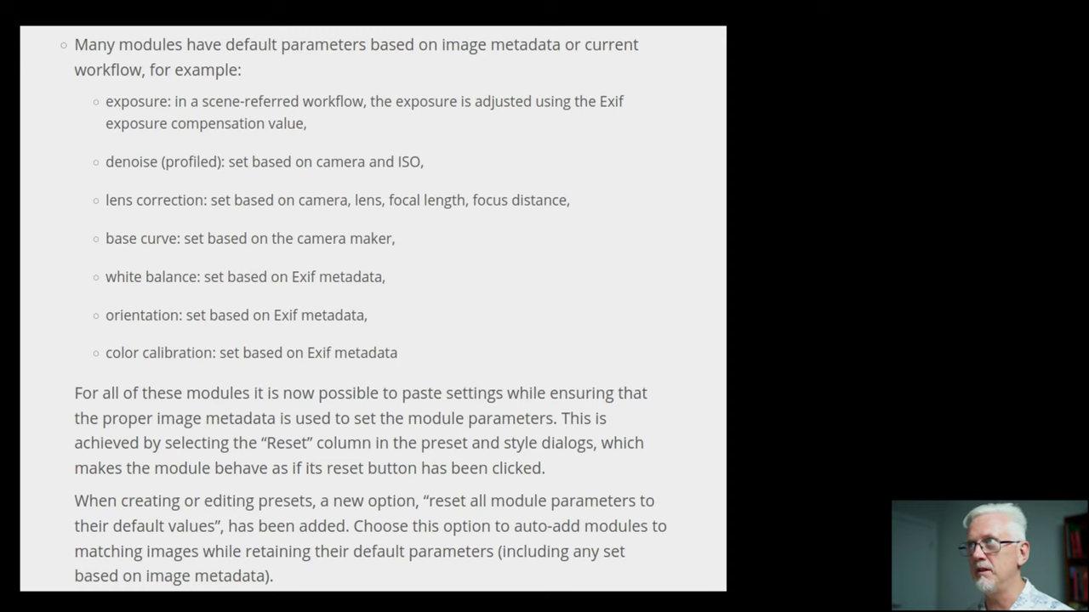
Step: Scroll back up through the darktable release notes on metadata-based module defaults
scroll(372, 307, "up", 1)
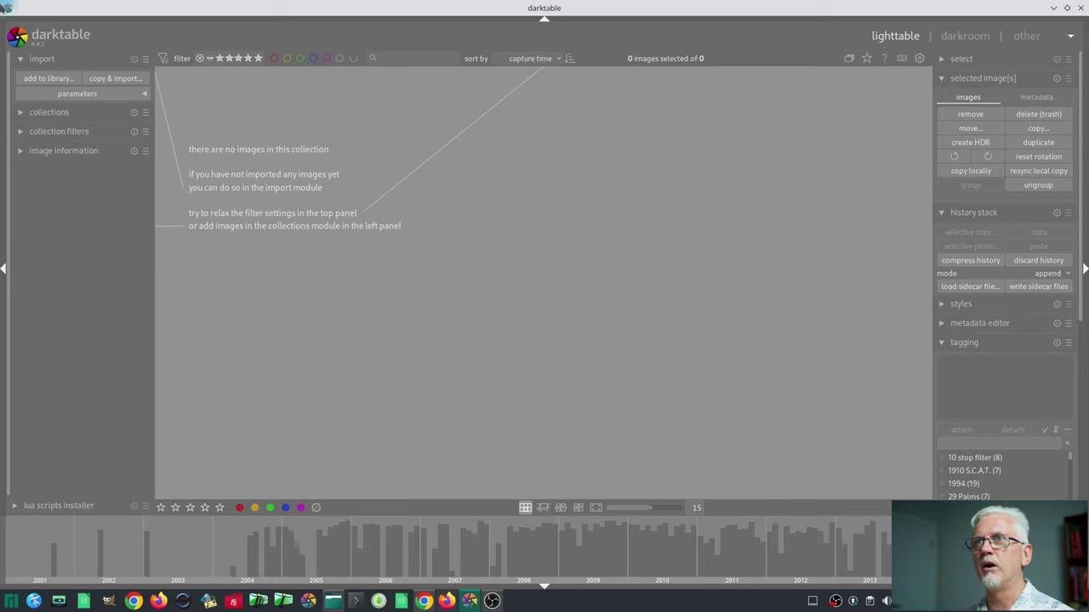
Step: Import the three Desktop ARW raws and open the first, a sled-dog photo, in darkroom
left_click(49, 78)
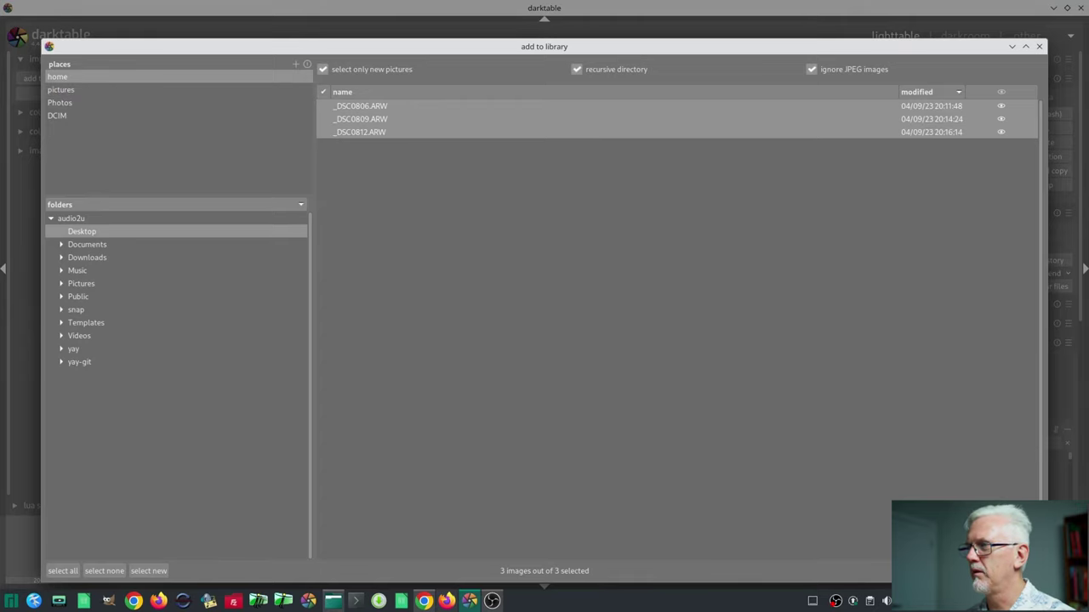
left_click(1007, 571)
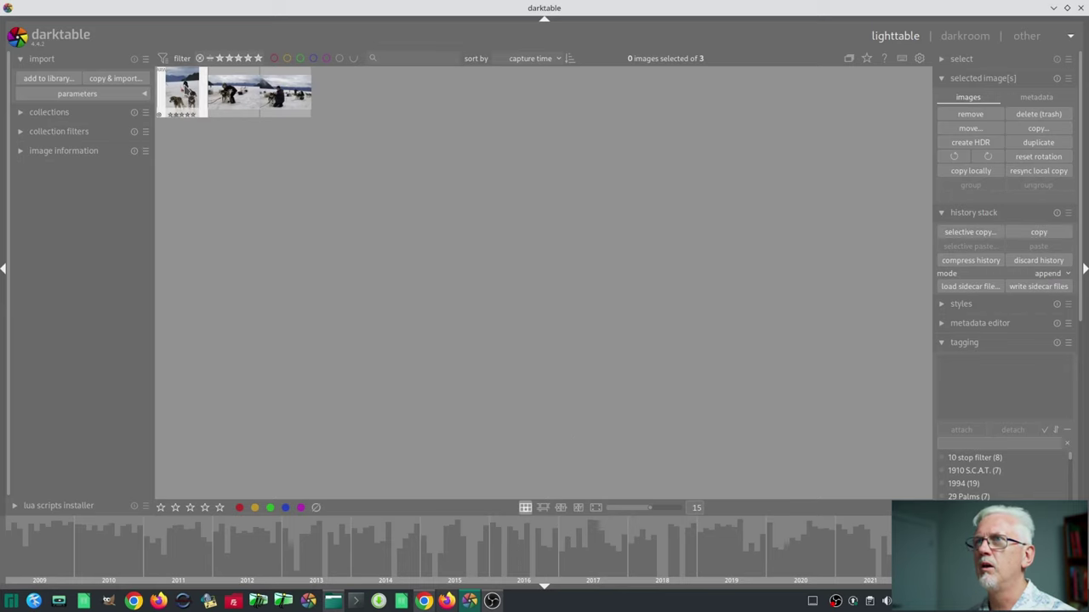
double_click(183, 90)
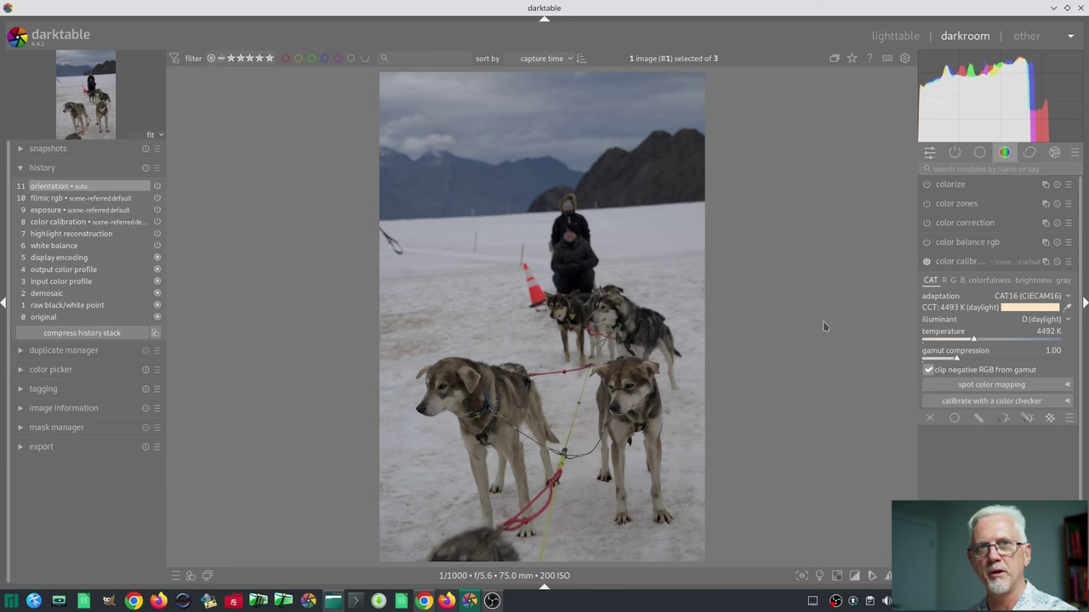
Step: Step to the second and third photos, comparing color calibration temperatures of 4536 K and 4548 K
key("space")
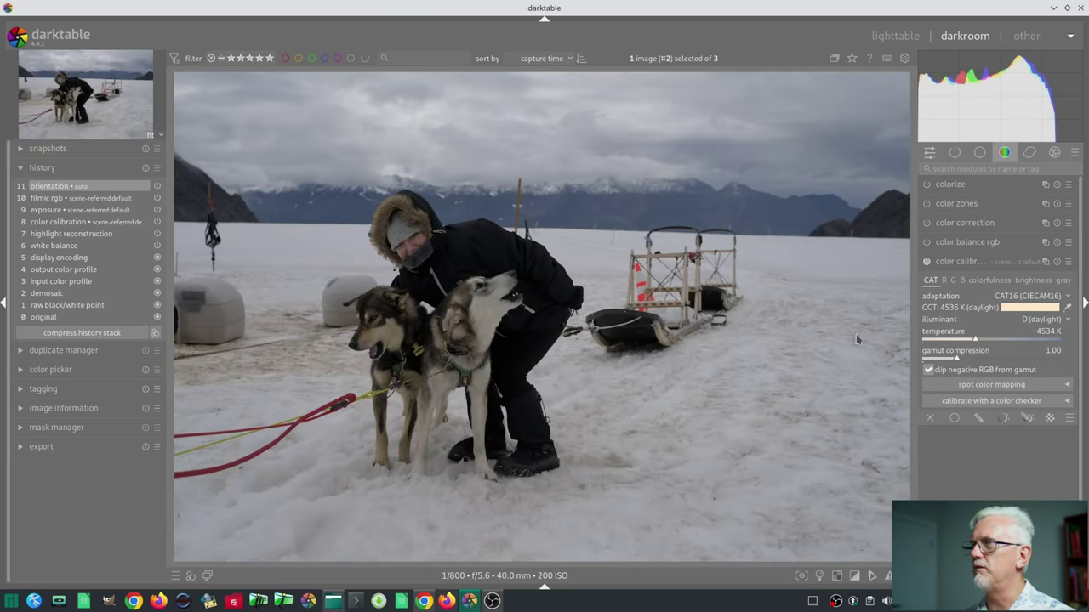
key("space")
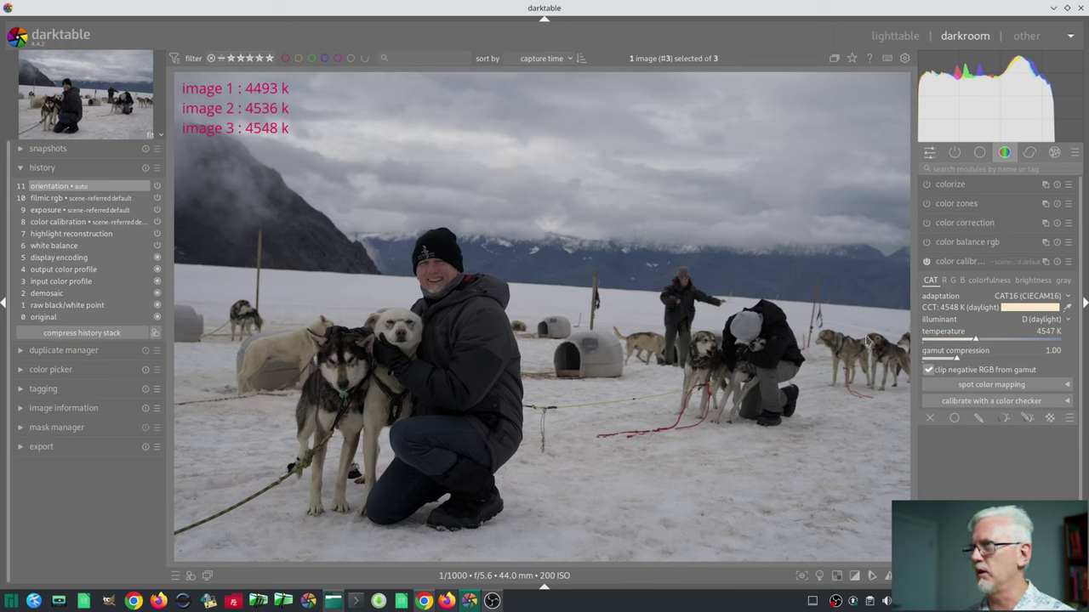
Step: Adjust the red, green and blue colorfulness inputs in color calibration
left_click(989, 281)
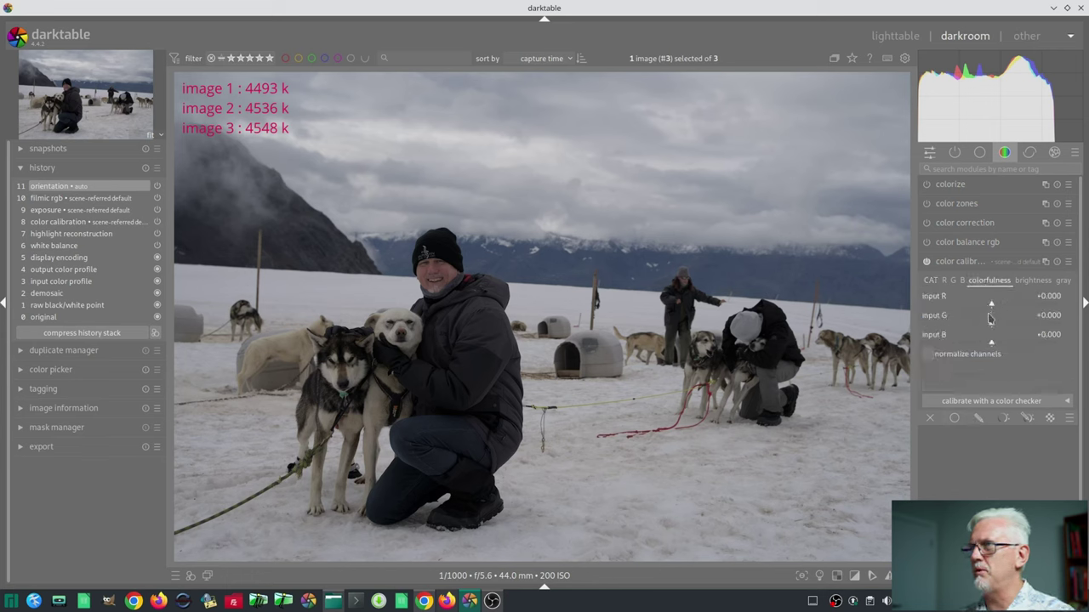
left_click_drag(988, 306, 985, 305)
left_click_drag(992, 324, 1017, 343)
Step: Review the brightness and colorfulness tabs, then set gamut compression to 1.70 on the CAT tab
left_click(1033, 281)
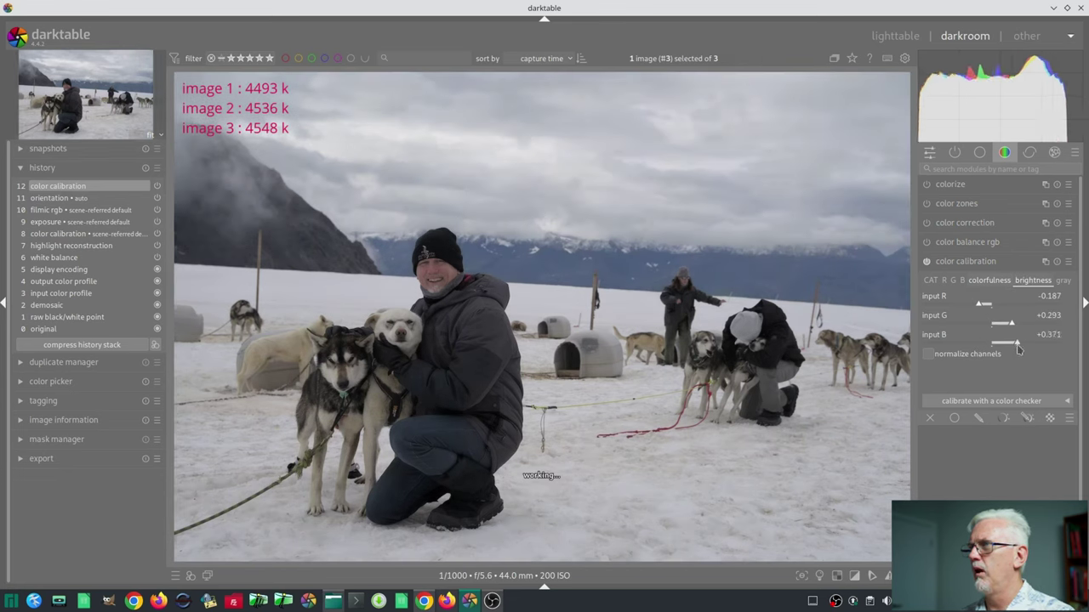
left_click(930, 281)
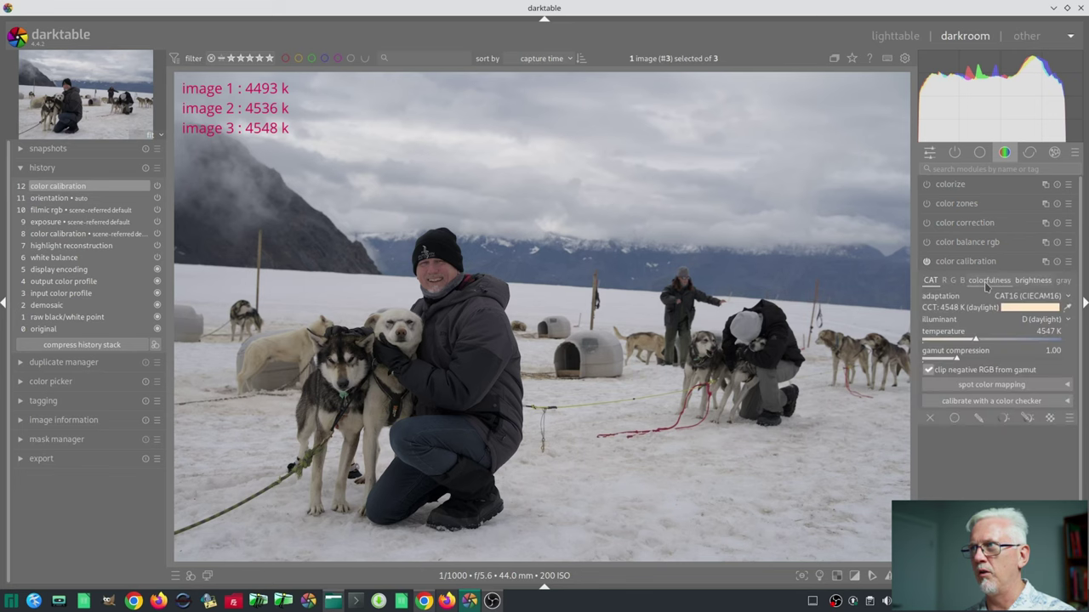
left_click(989, 279)
left_click(1023, 284)
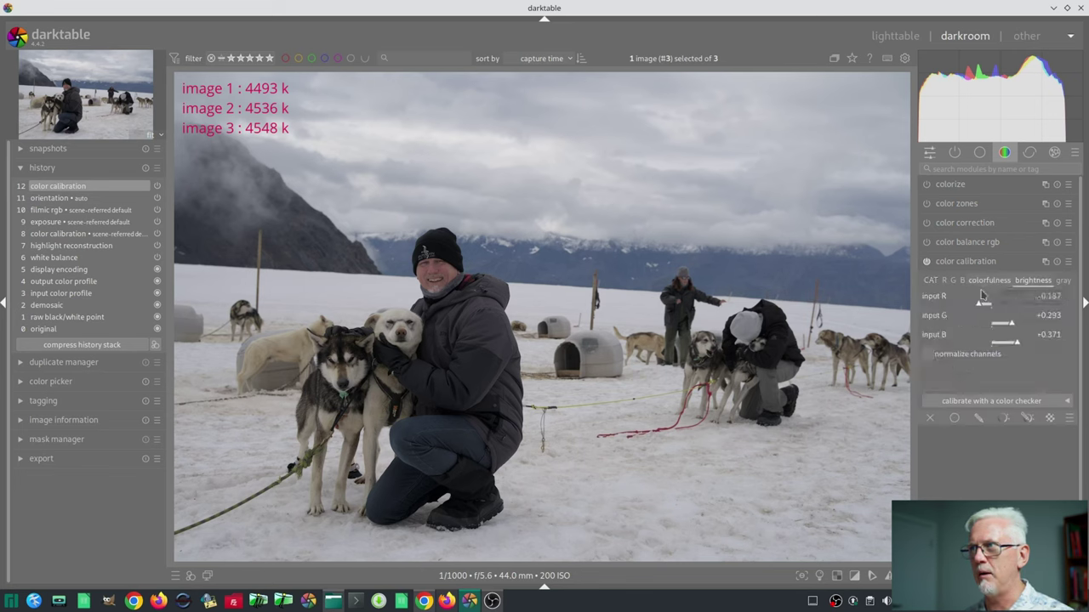
left_click(930, 280)
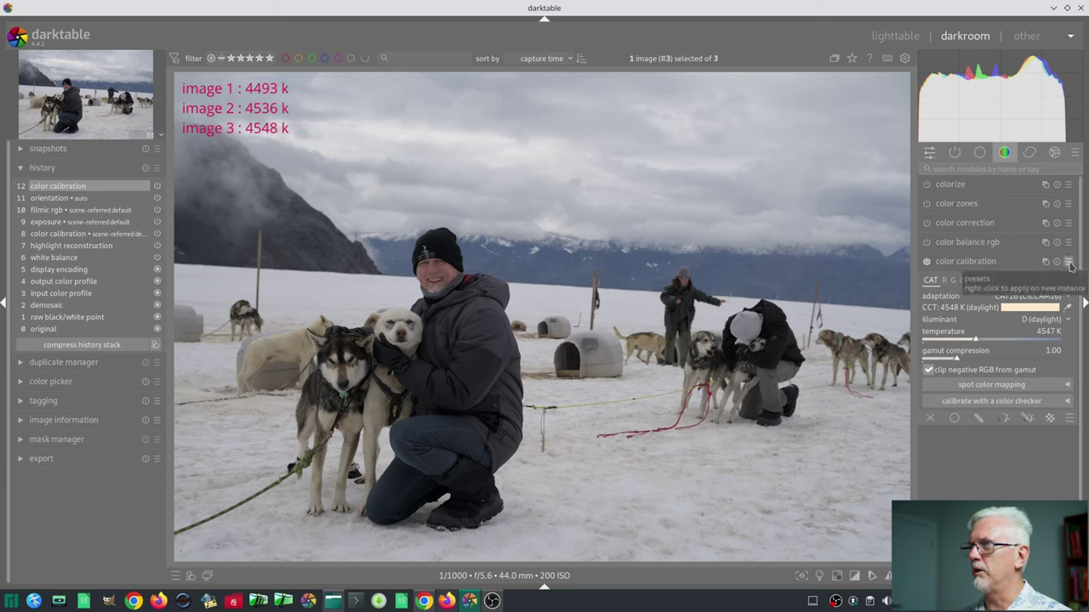
left_click(981, 359)
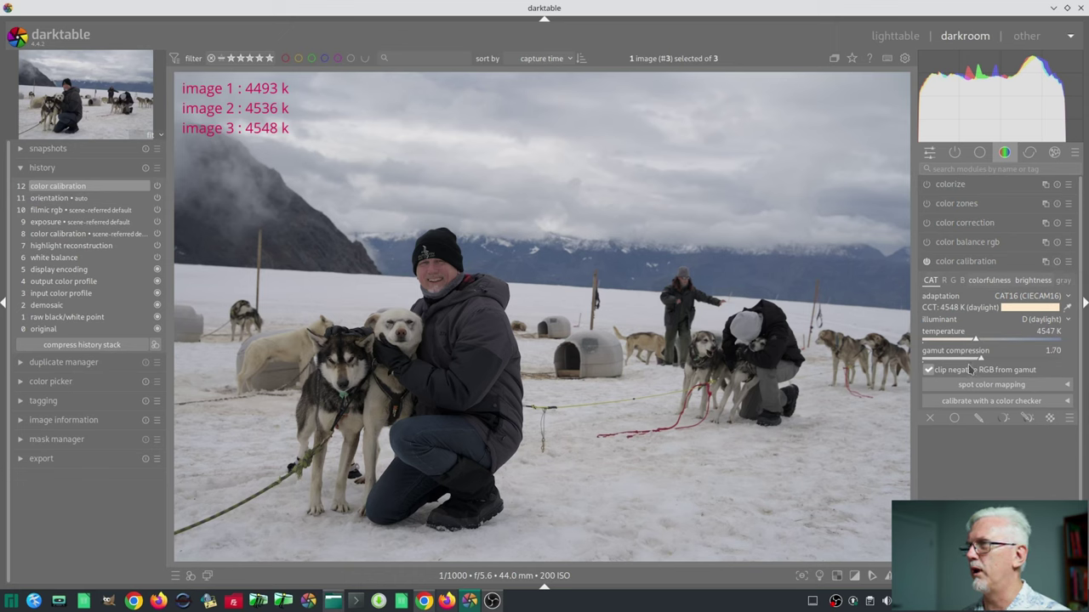
Step: Define preset 'Bruce 1' resetting to defaults, auto-applying to ISO 200 at 35–80 mm focal length
left_click(1068, 261)
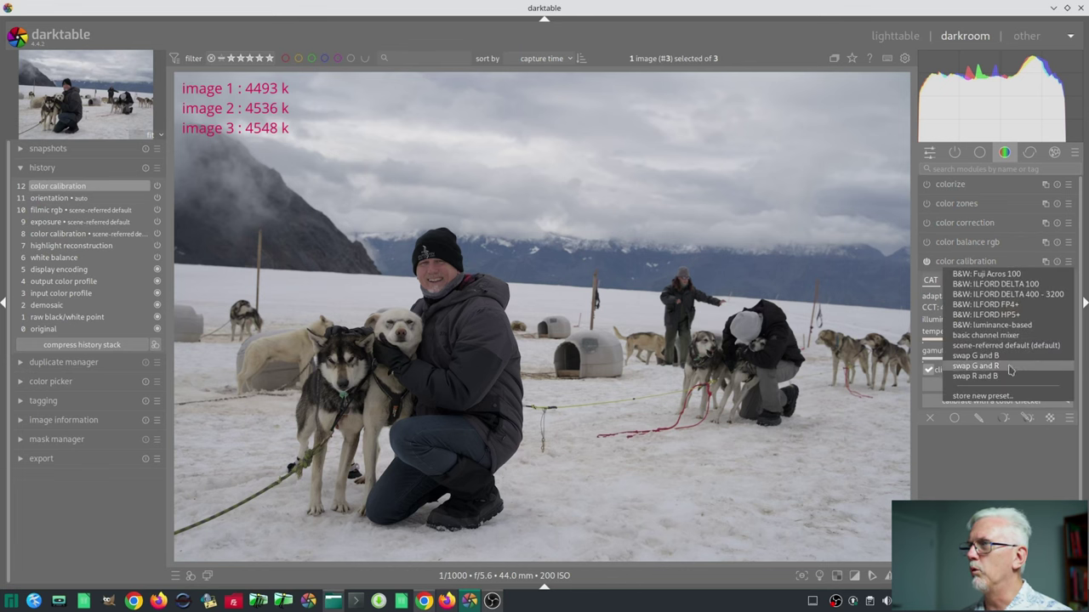
left_click(986, 396)
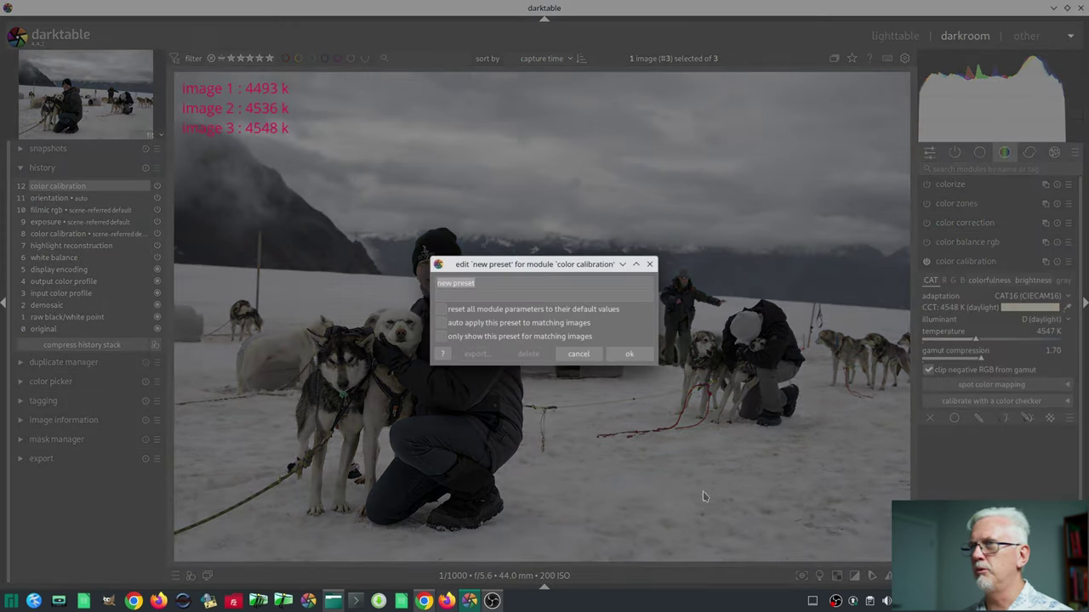
type("Bruce 1")
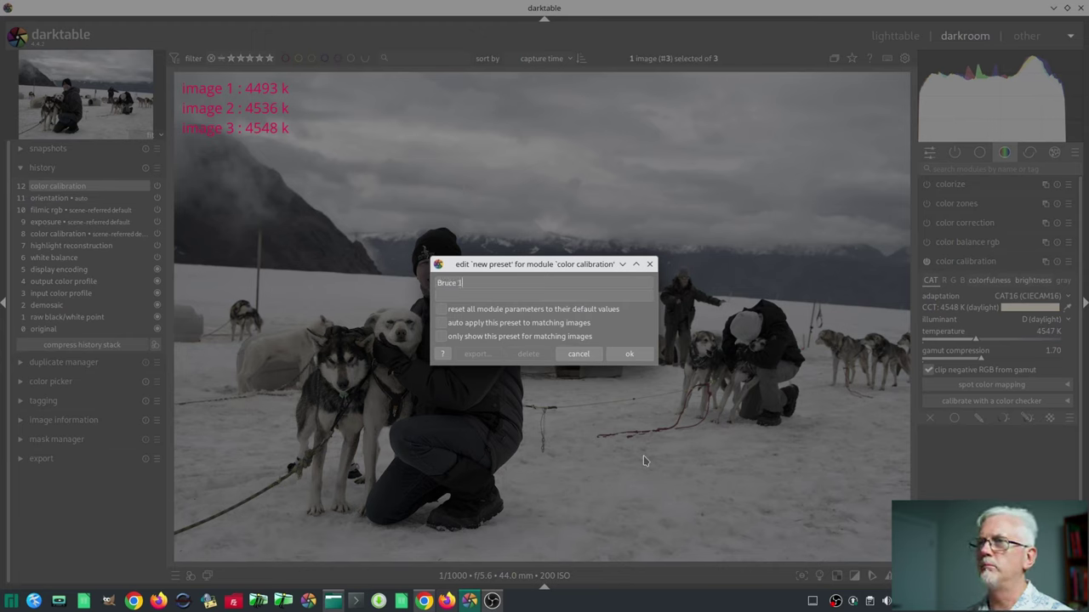
left_click(443, 311)
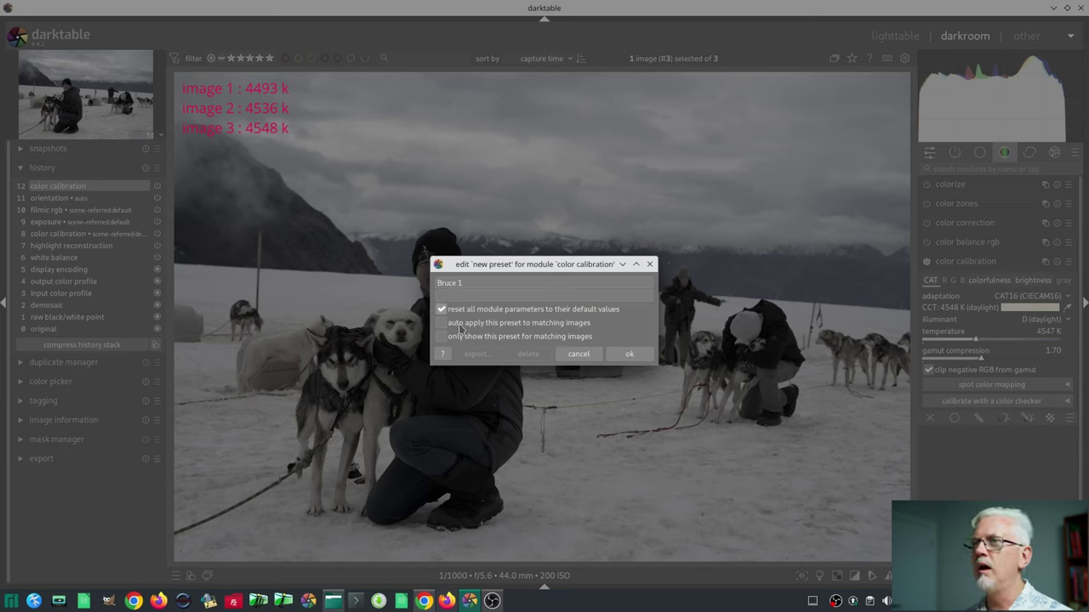
left_click(460, 326)
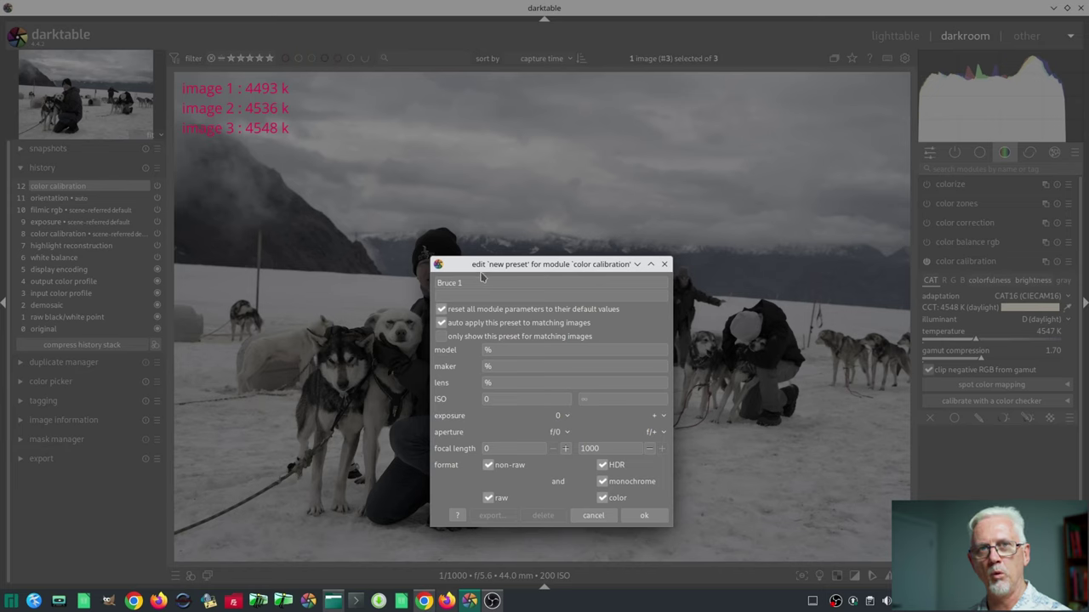
left_click(494, 398)
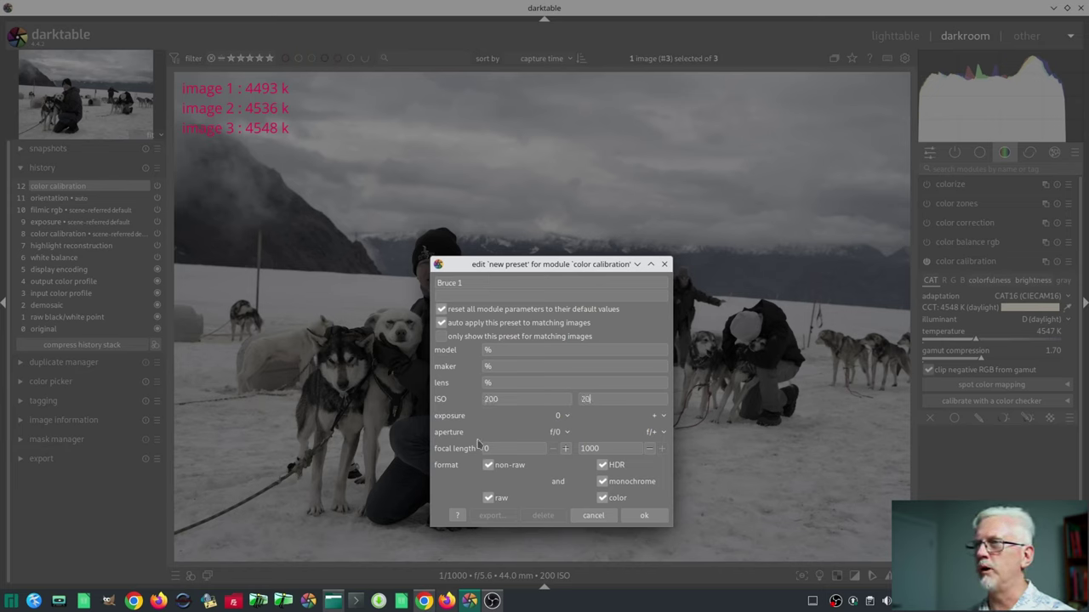
left_click(495, 448)
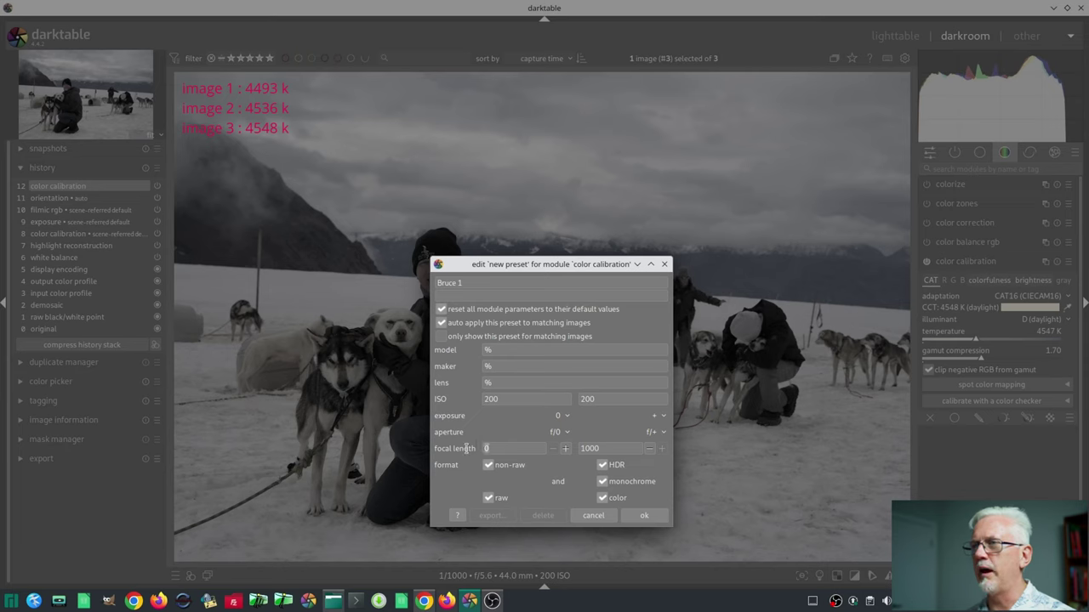
key("Tab")
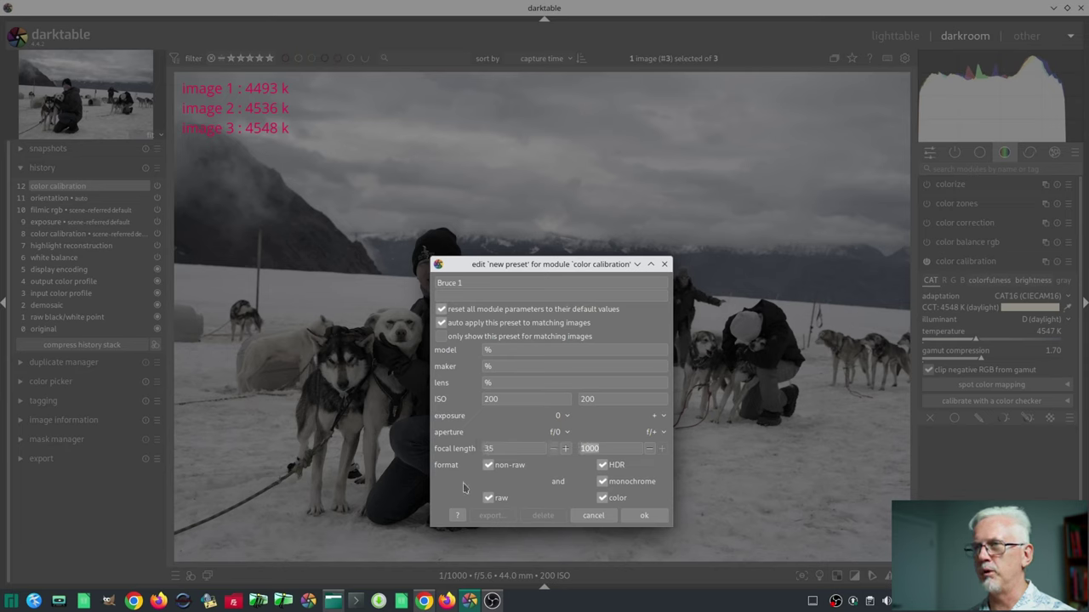
type("80")
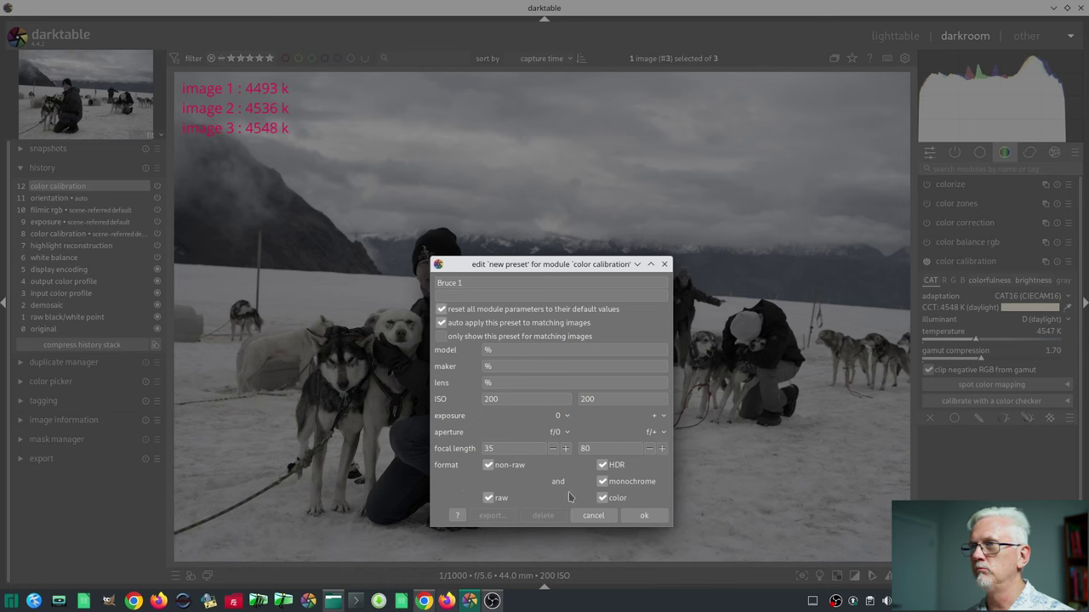
Step: Save the Bruce 1 preset and remove all three images from the darktable library
left_click(644, 515)
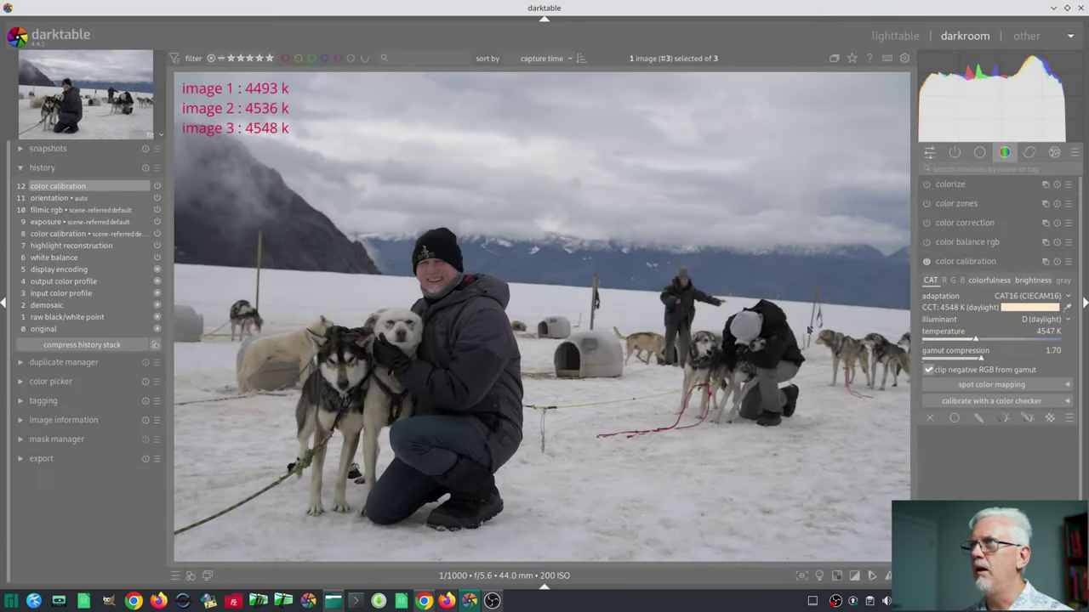
left_click(896, 38)
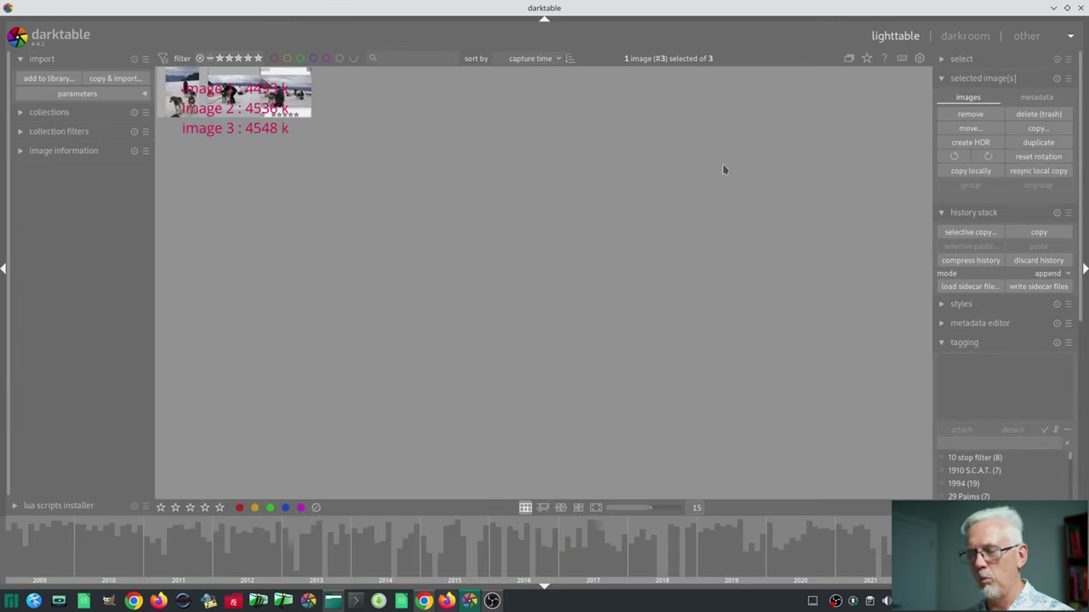
key("ctrl+a")
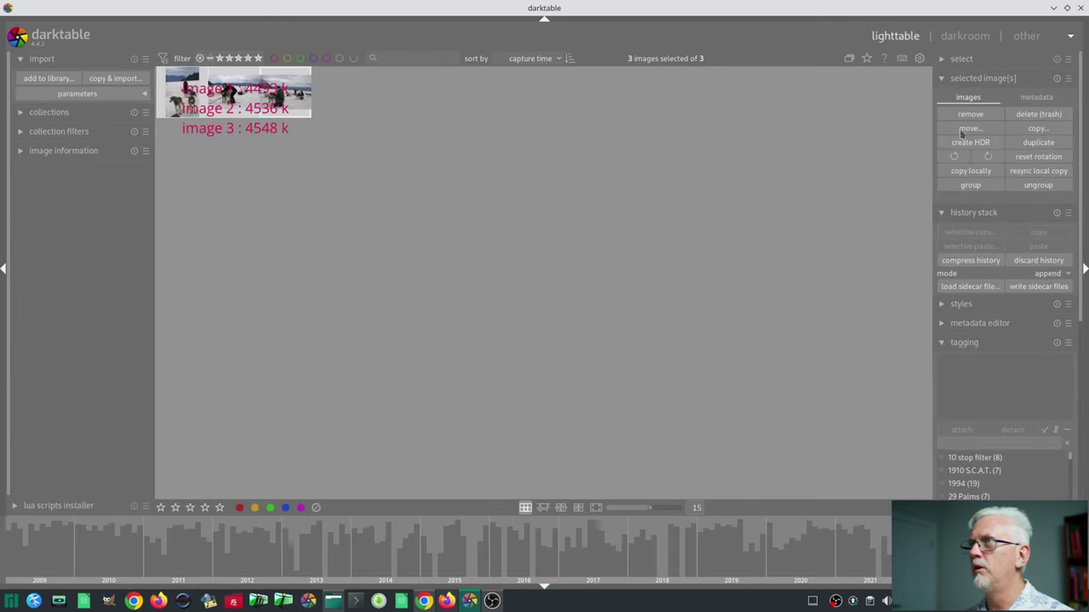
left_click(969, 114)
left_click(492, 338)
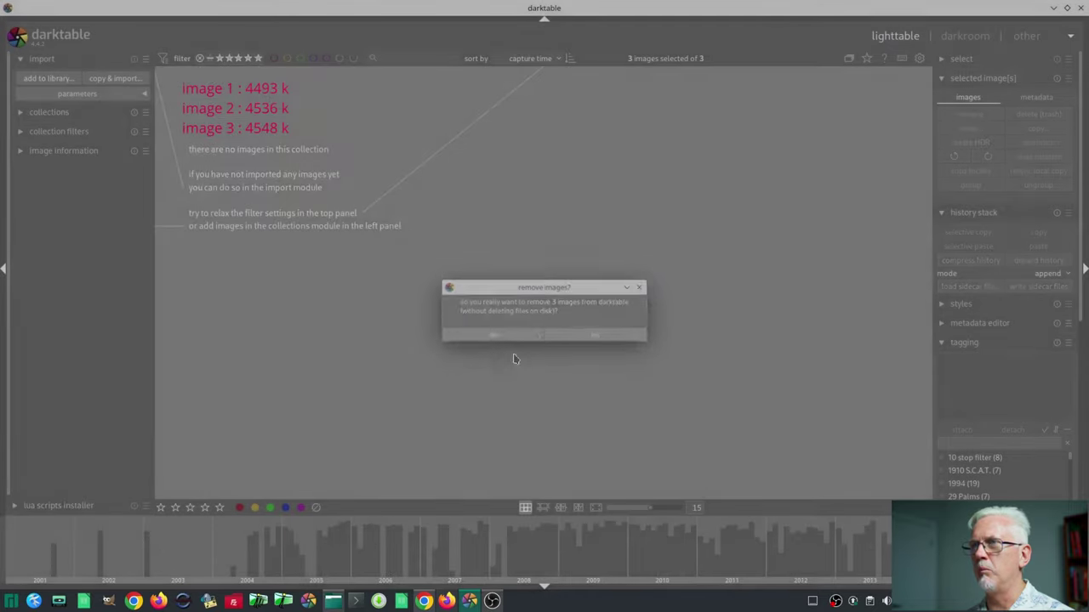
Step: Delete the three .xmp sidecar files in Dolphin and bring up the import of the Desktop raws
key("alt+Tab")
key("alt+Tab")
key("alt+Tab")
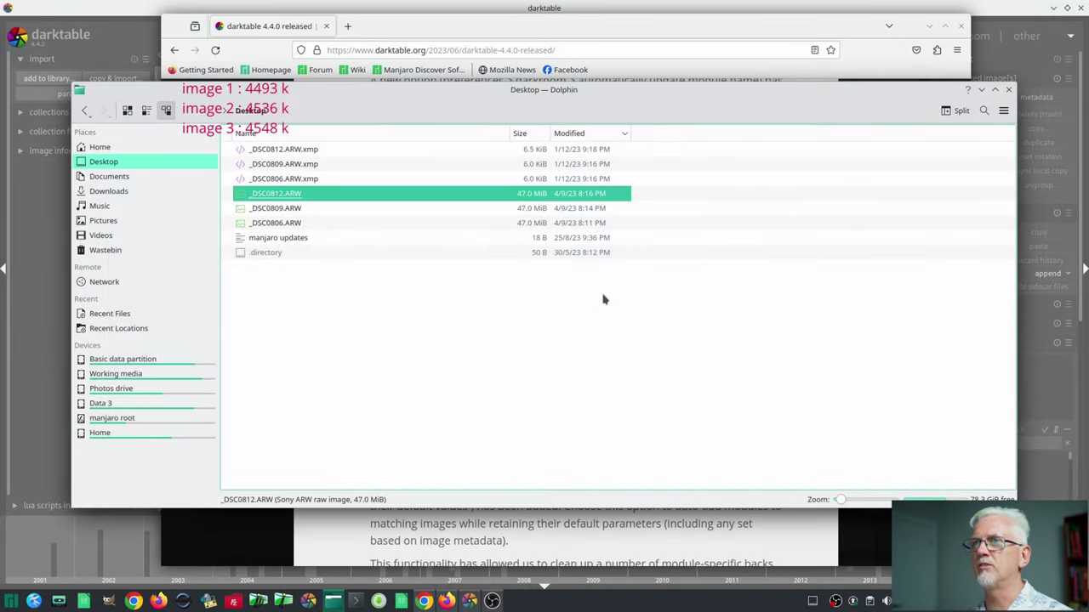
key("Up")
key("shift+Up")
key("shift+Up")
key("Delete")
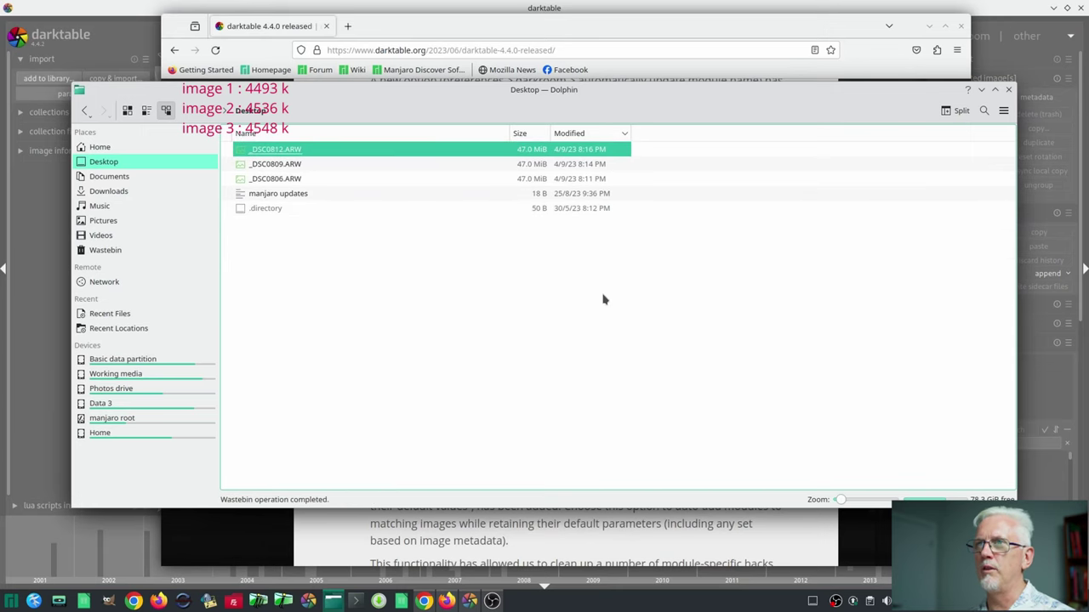
left_click(46, 80)
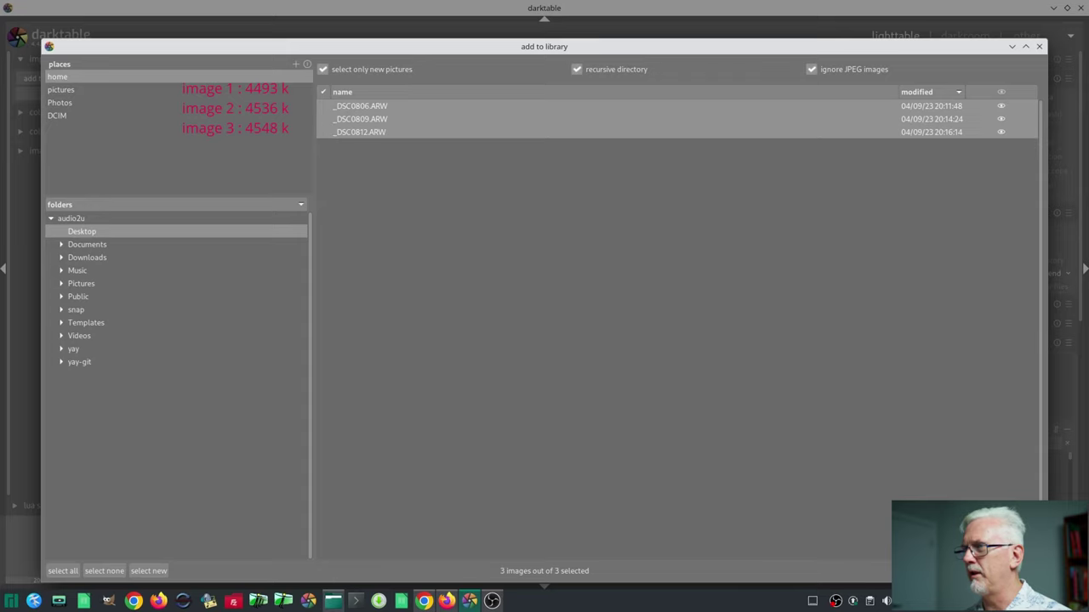
Step: Re-import the three ARWs, open the first in darkroom, and inspect its color calibration tabs and presets
key("Return")
key("d")
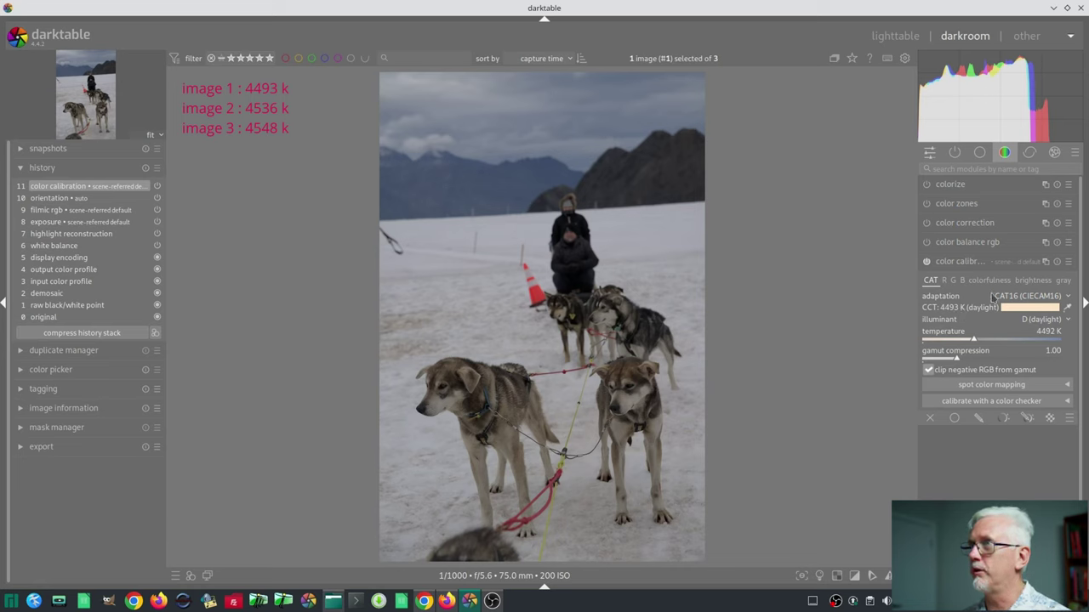
left_click(989, 281)
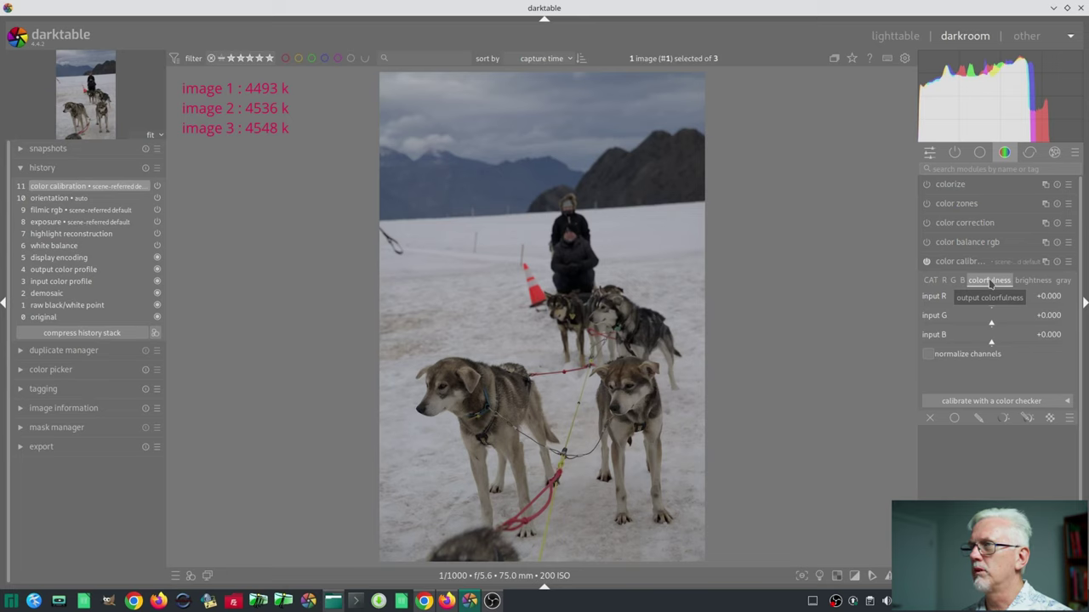
left_click(1032, 281)
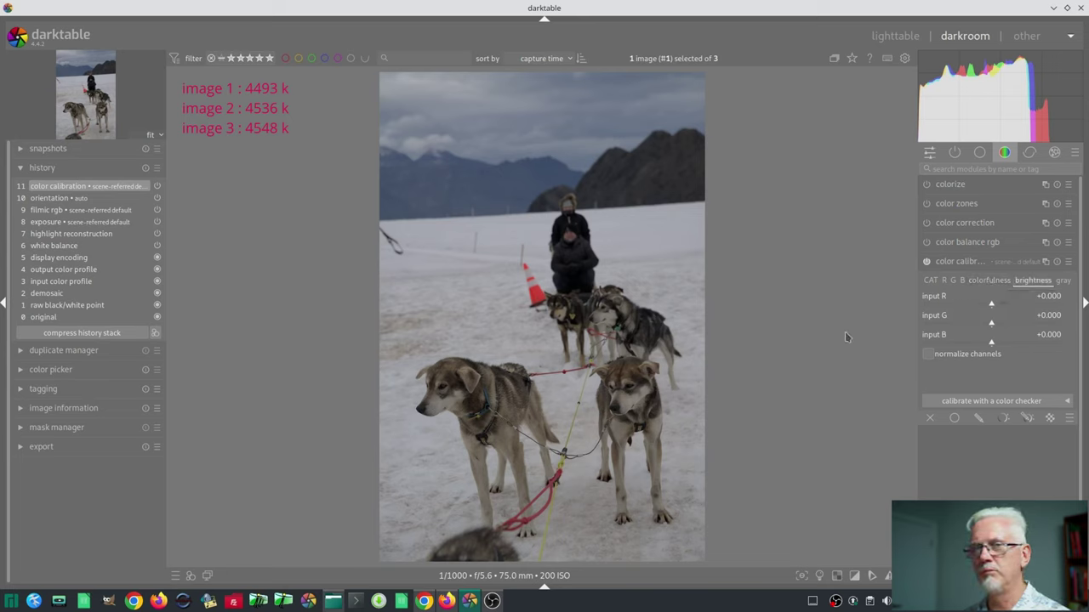
left_click(1068, 262)
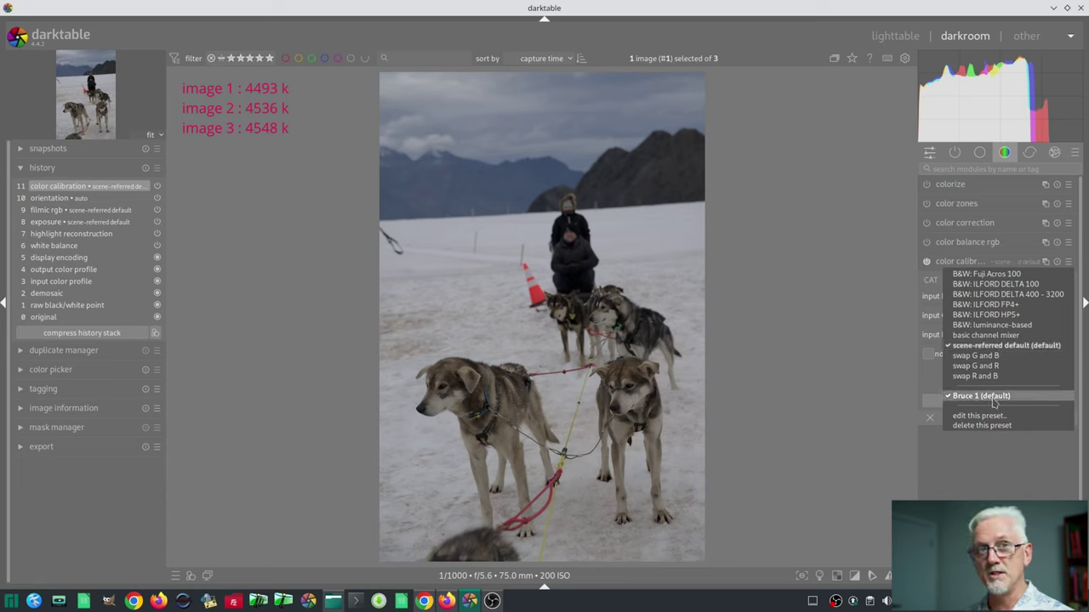
left_click(1009, 474)
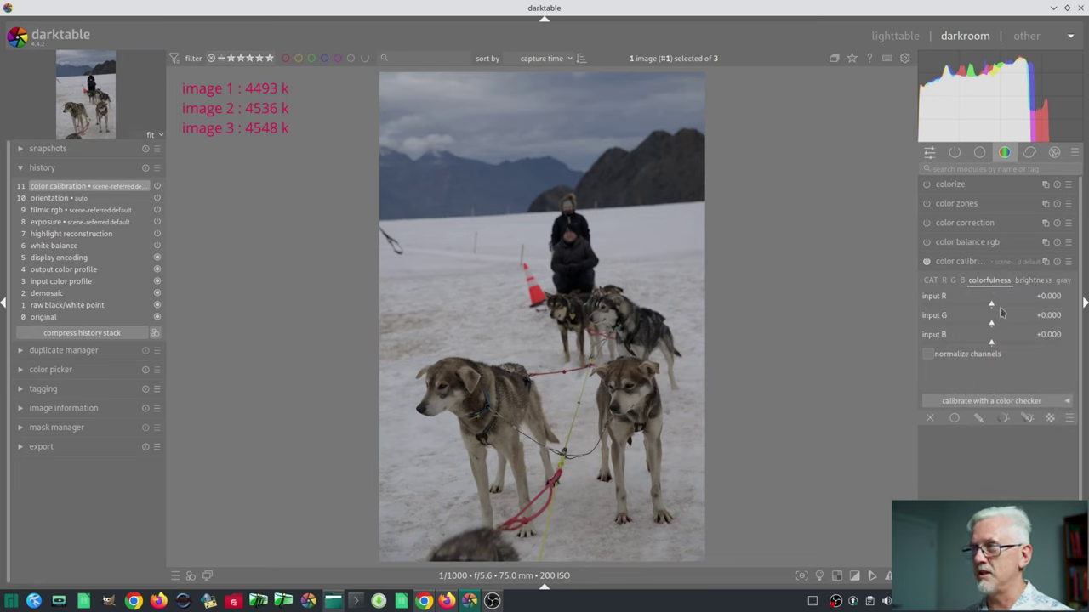
left_click(1032, 281)
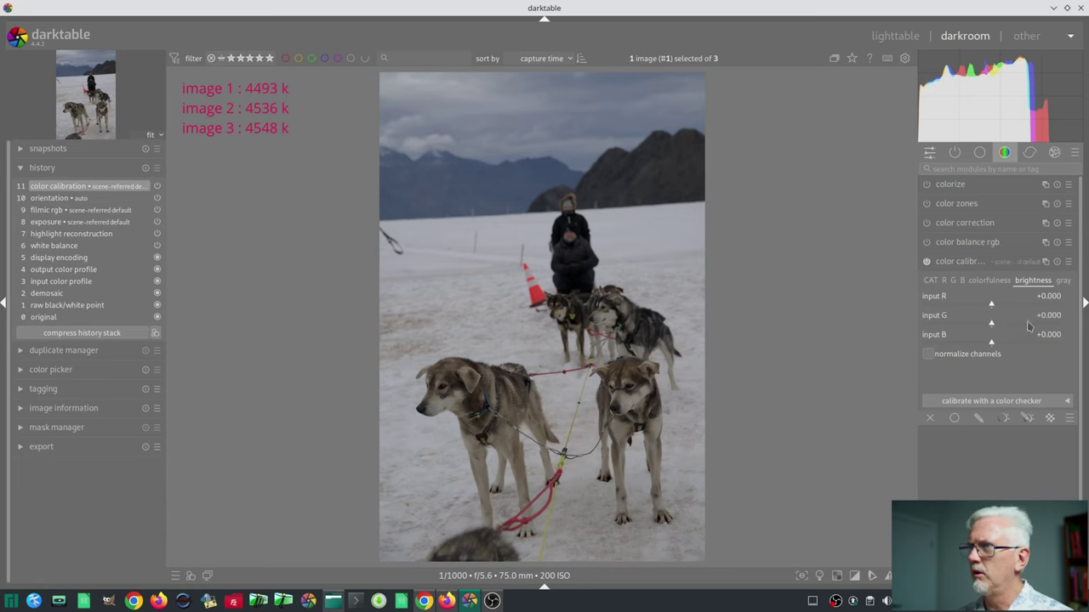
left_click(1068, 265)
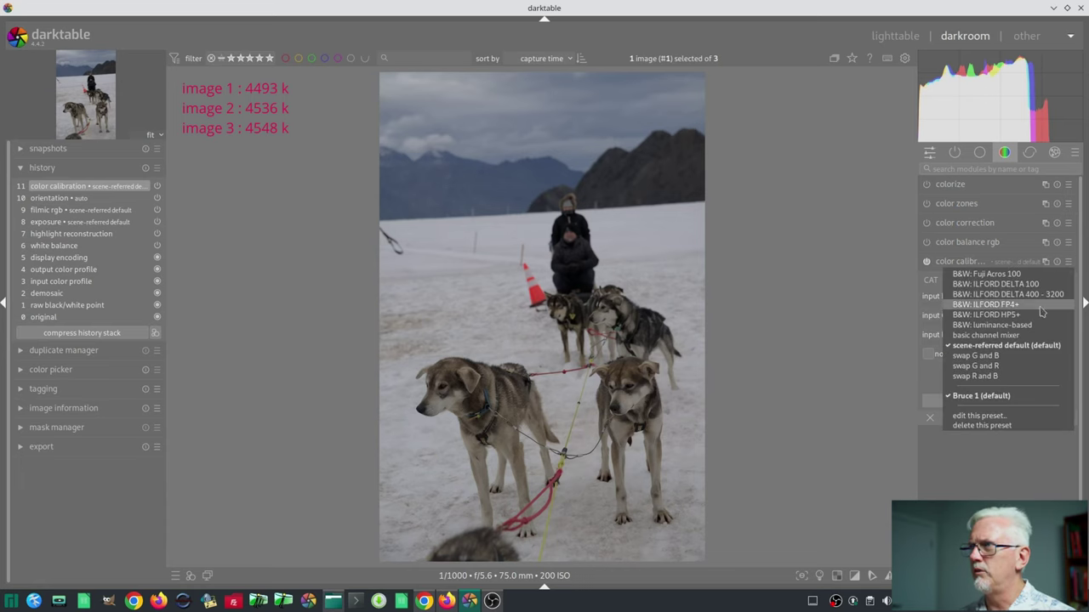
Step: Review the Bruce 1 preset's settings, accept them unchanged, and dismiss the presets list
left_click(1006, 417)
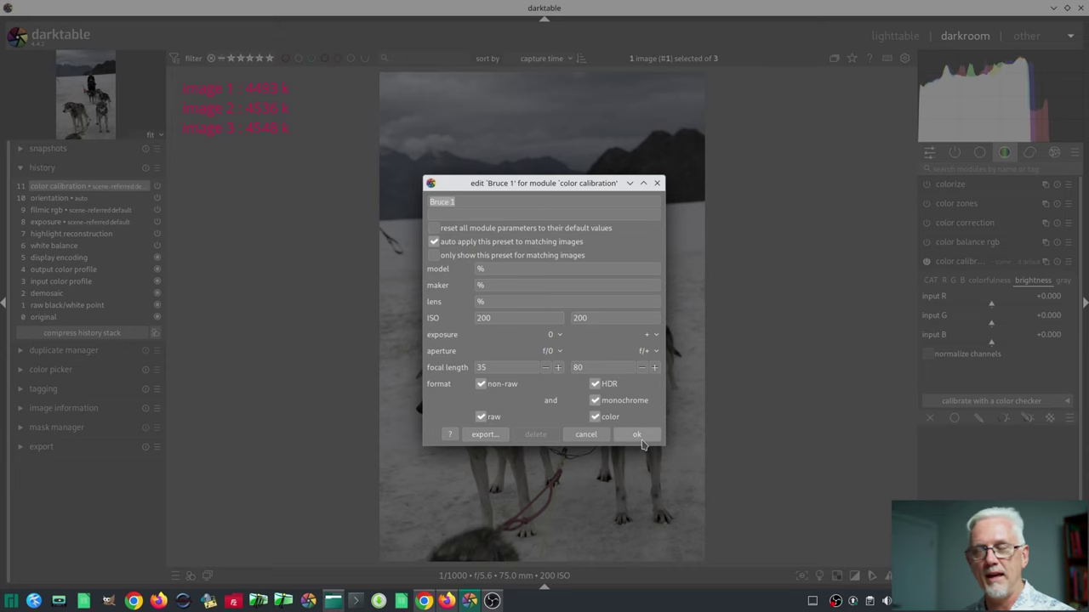
left_click(633, 436)
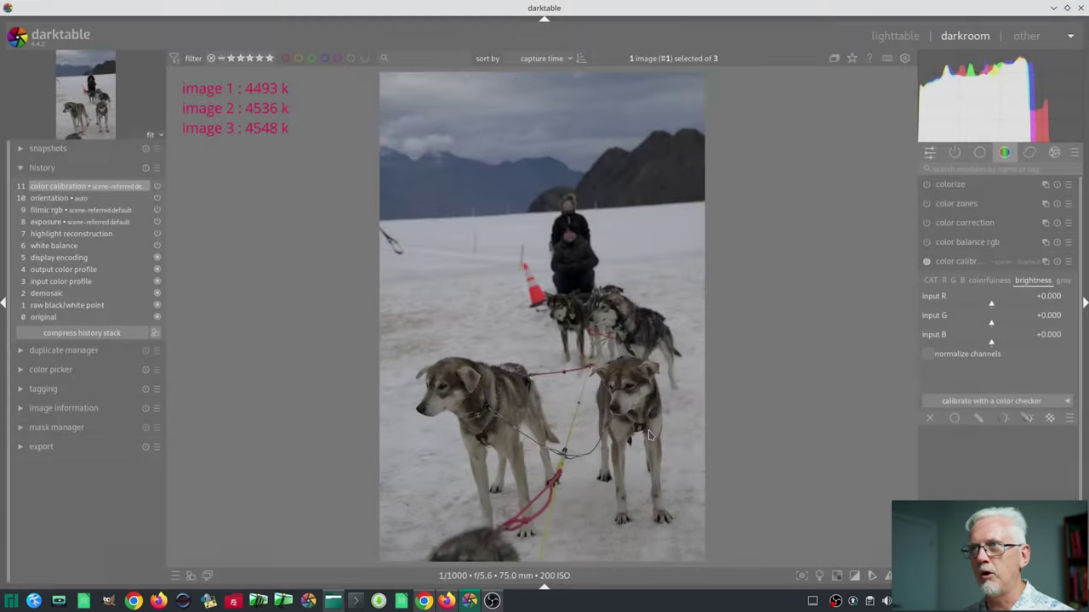
left_click(1069, 262)
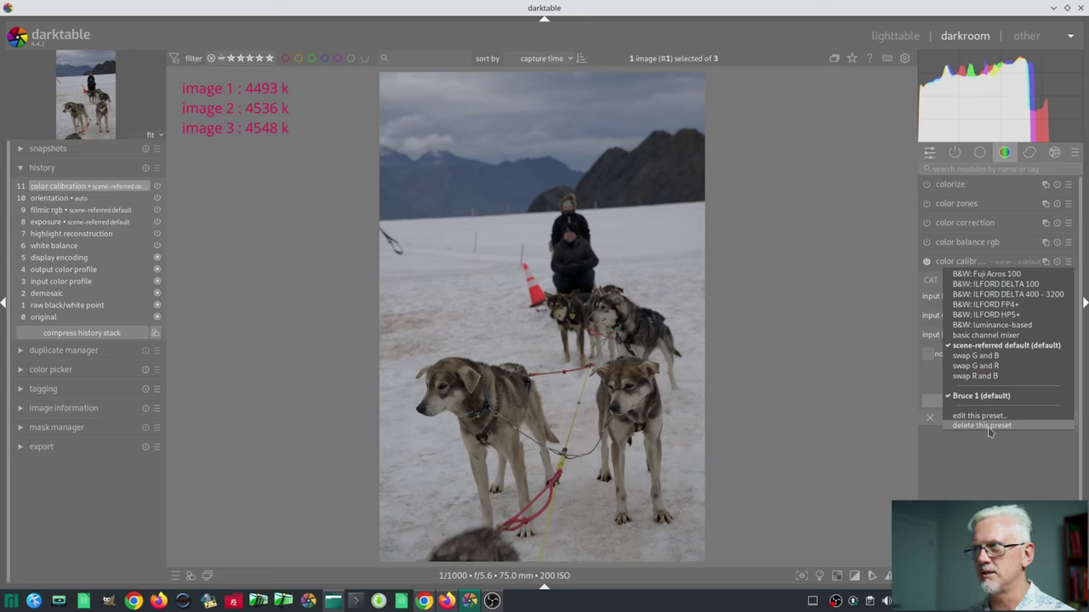
key("Escape")
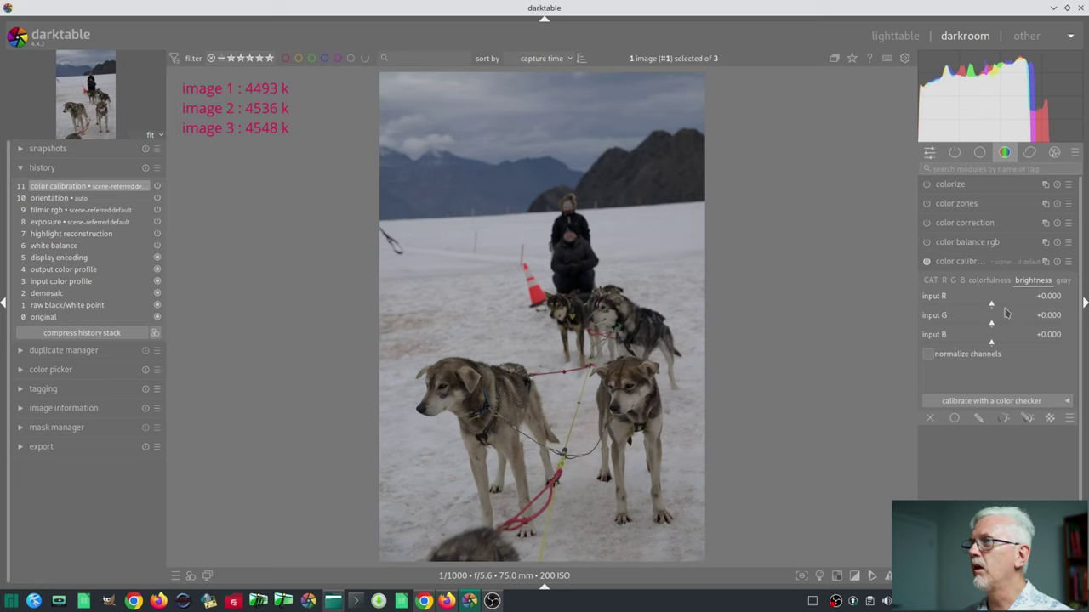
Step: Set brightness inputs to R −0.158, G +0.322 and B +0.322, then revisit colorfulness and CAT
left_click(984, 308)
left_click(1013, 331)
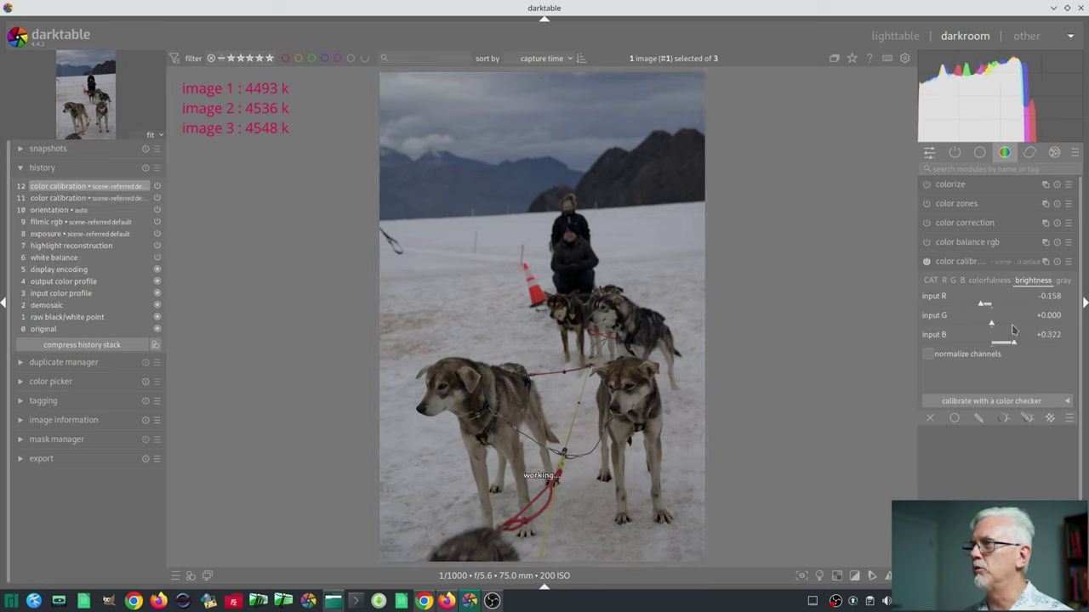
left_click(1013, 324)
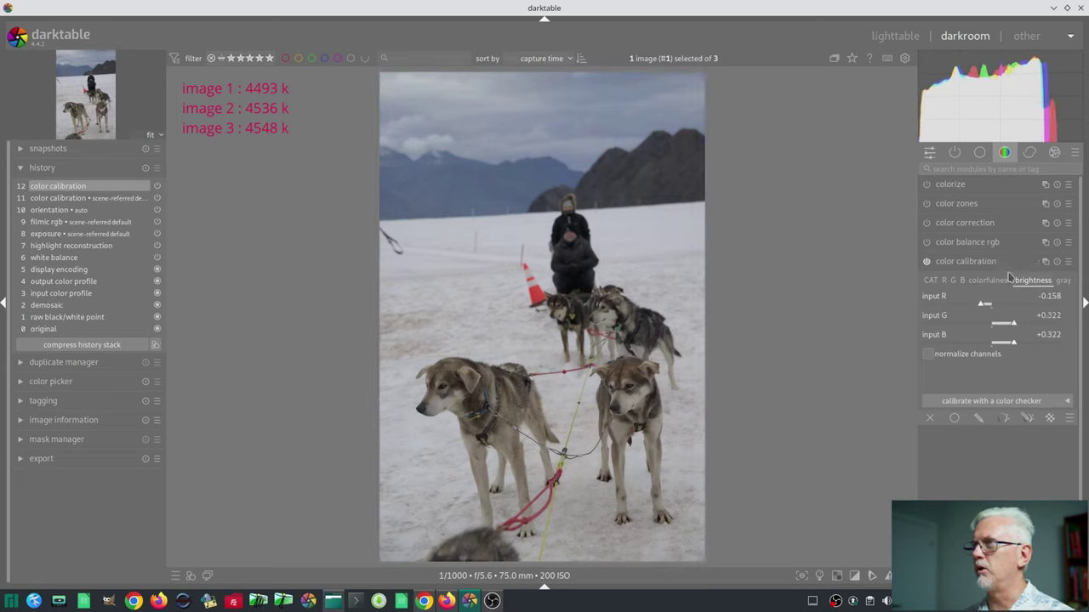
left_click(987, 280)
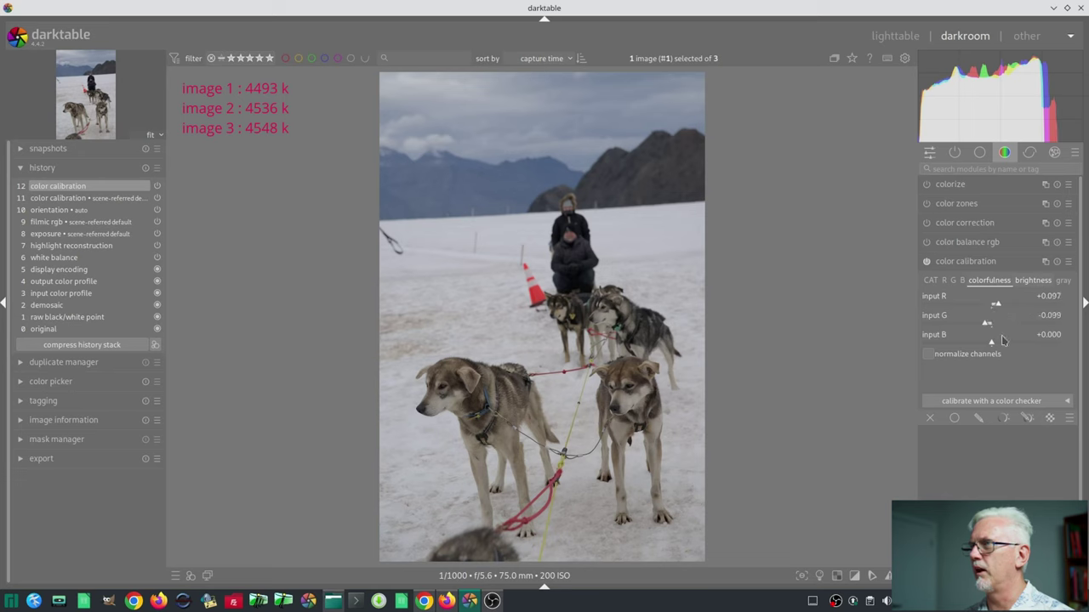
left_click(930, 280)
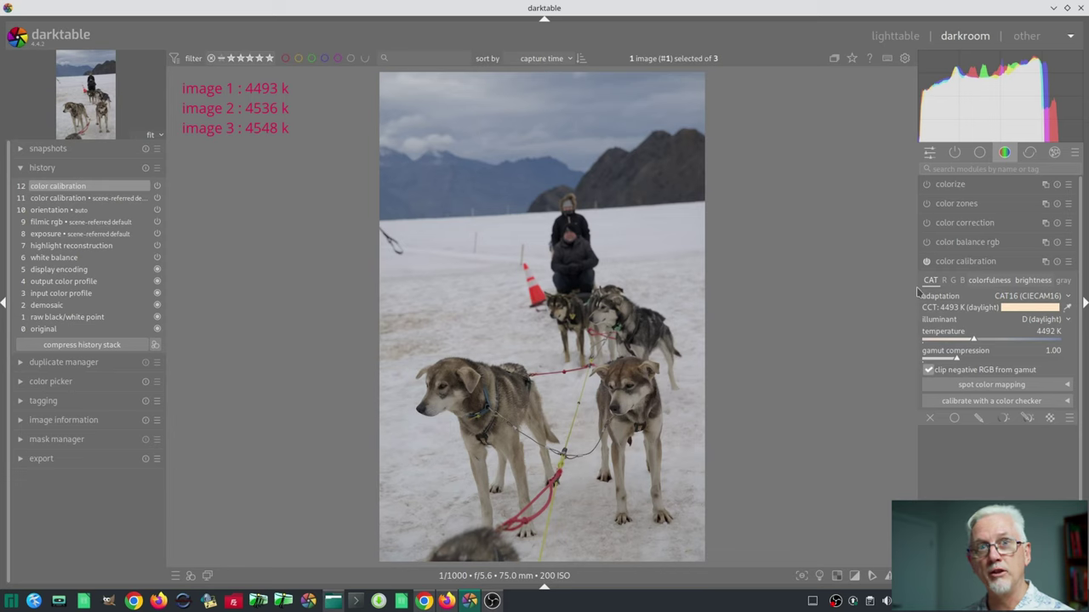
Step: Raise gamut compression to 1.90 and define preset 'Bruce 2', auto-applying to ISO 200 at 35–80 mm
left_click(987, 360)
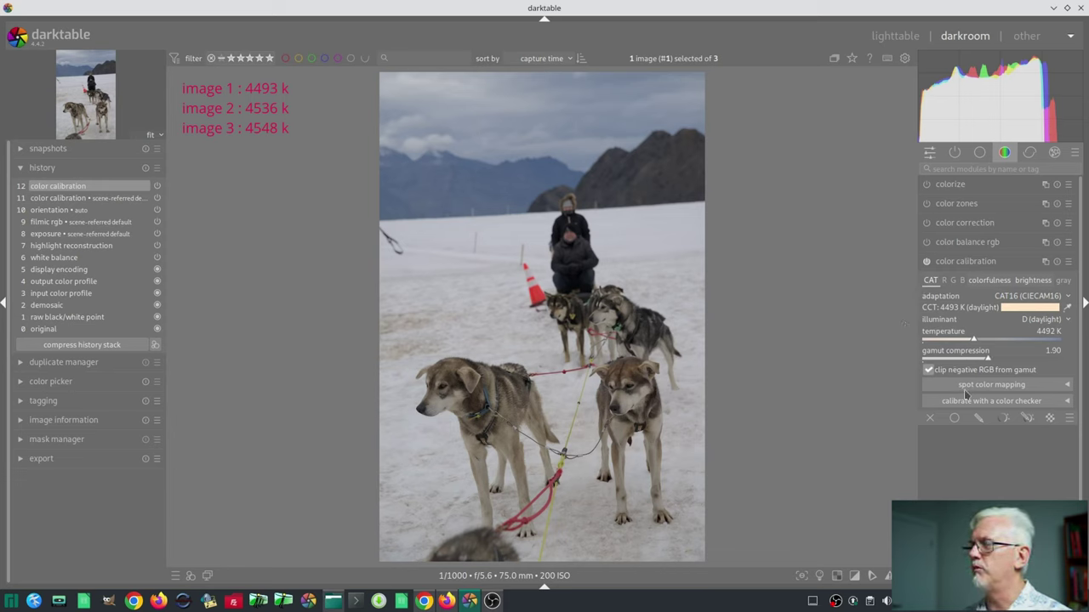
left_click(1061, 262)
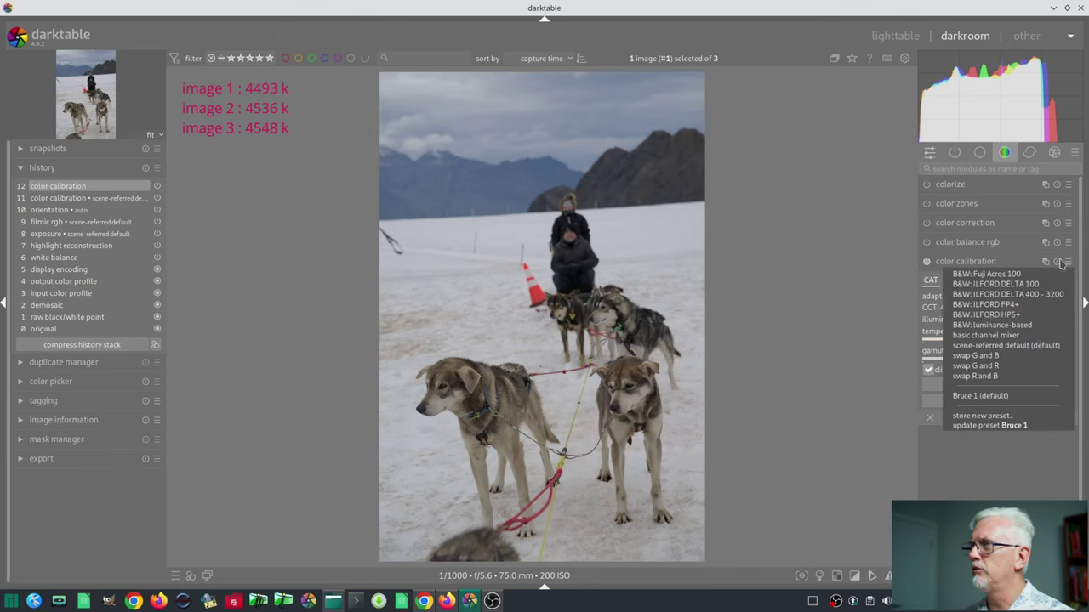
left_click(982, 416)
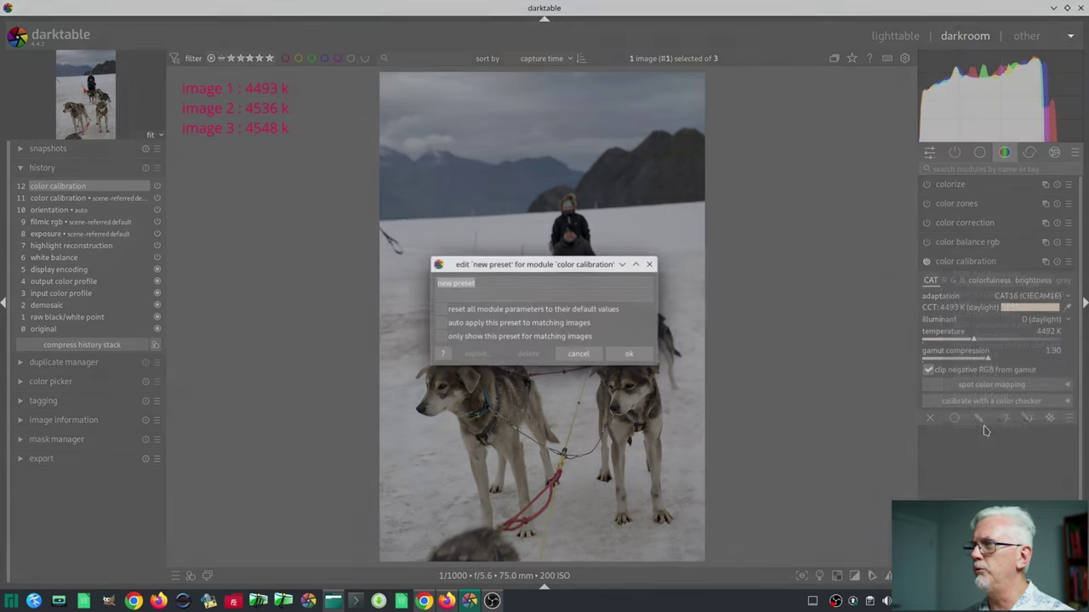
type("Bruce 2")
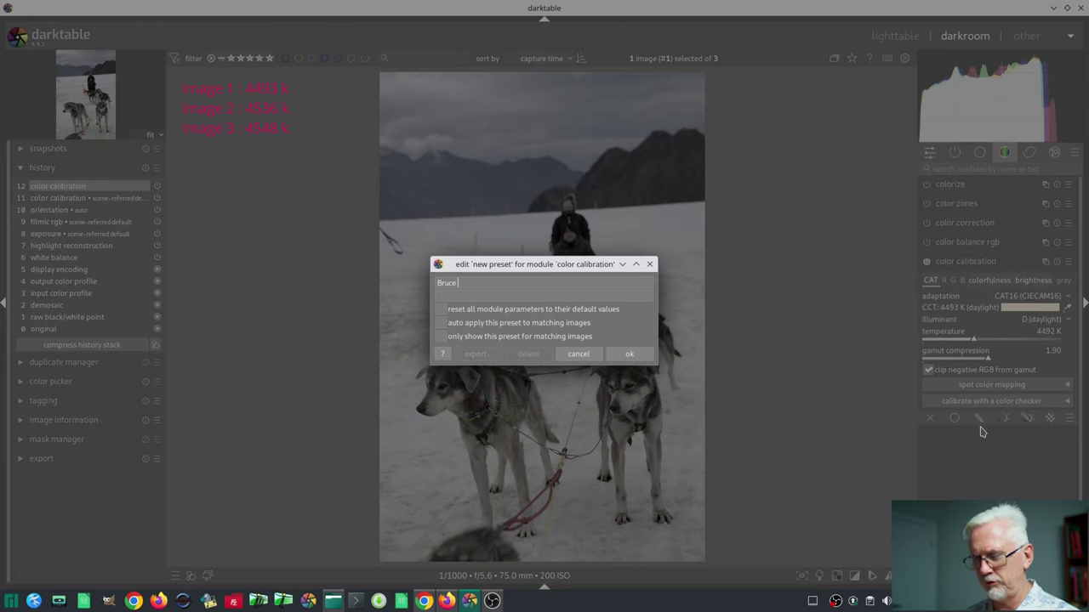
left_click(537, 325)
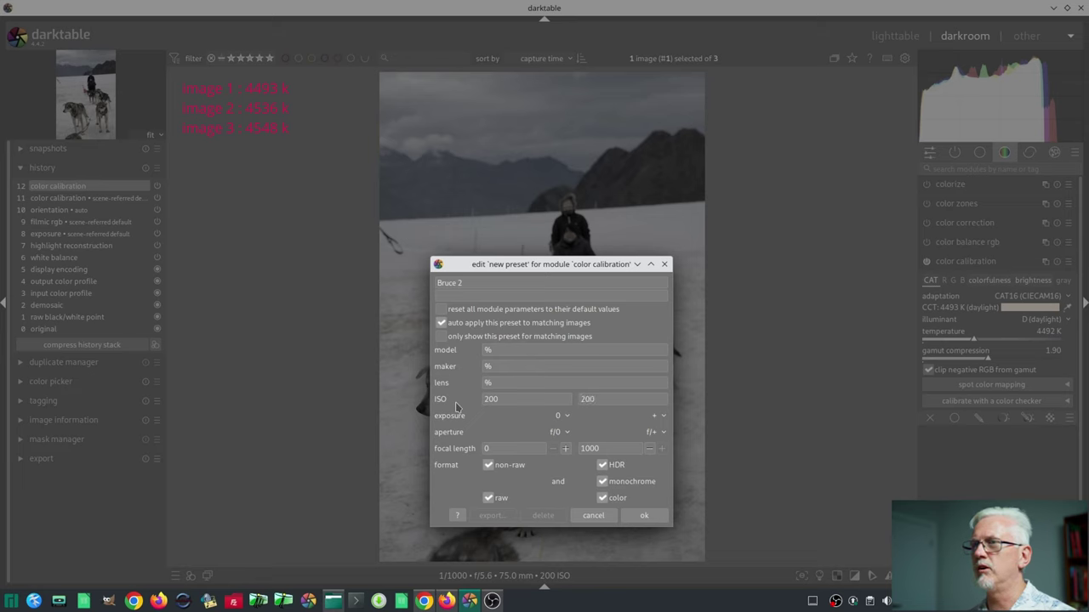
type("35")
key("Tab")
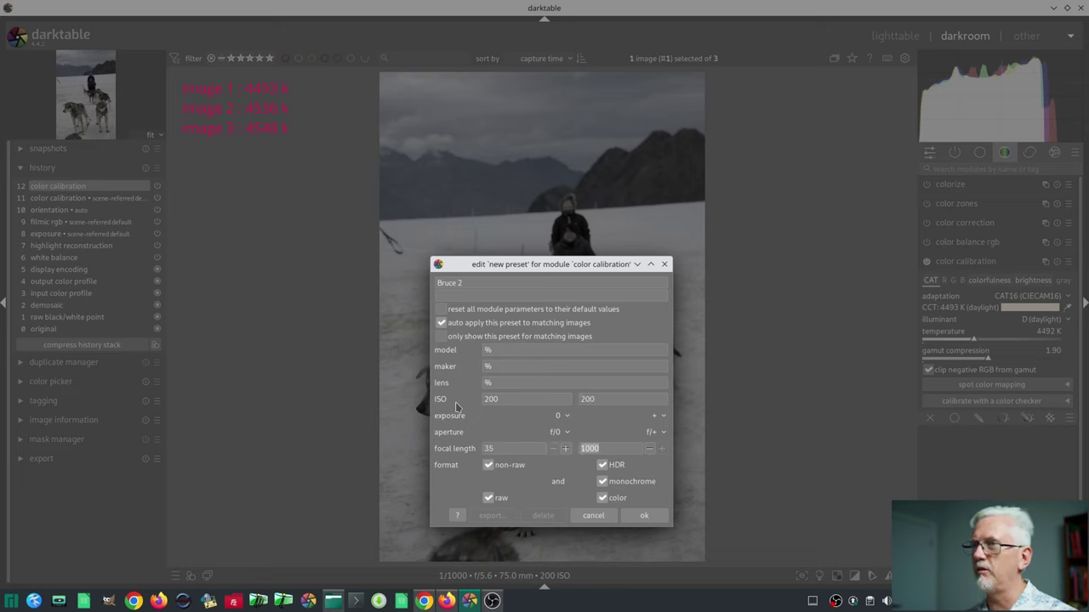
type("80")
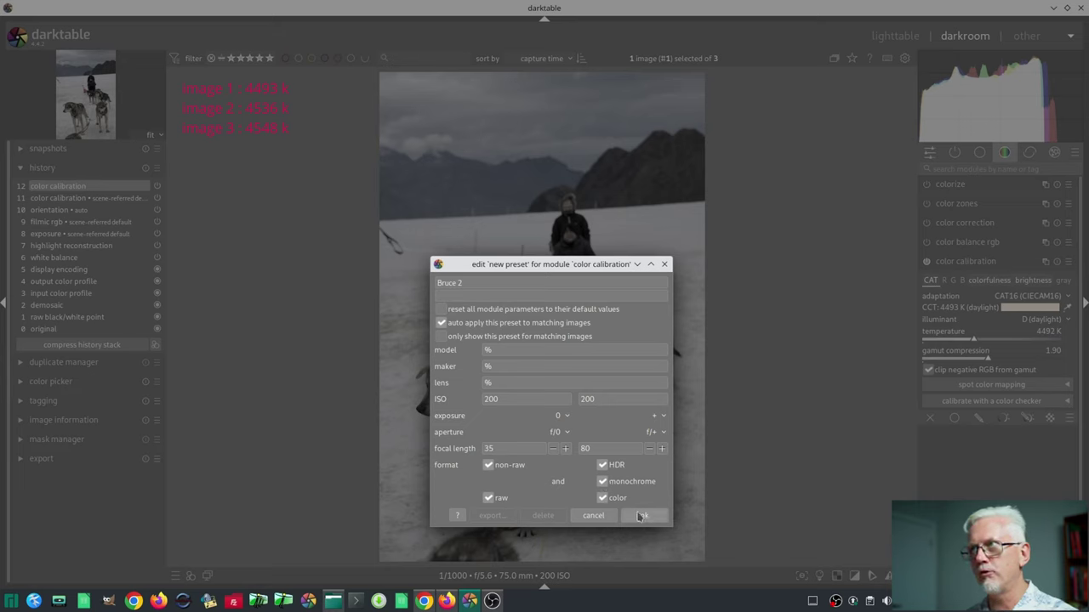
Step: Save the Bruce 2 preset, confirm it in the presets list, and remove all three images from the library
left_click(642, 516)
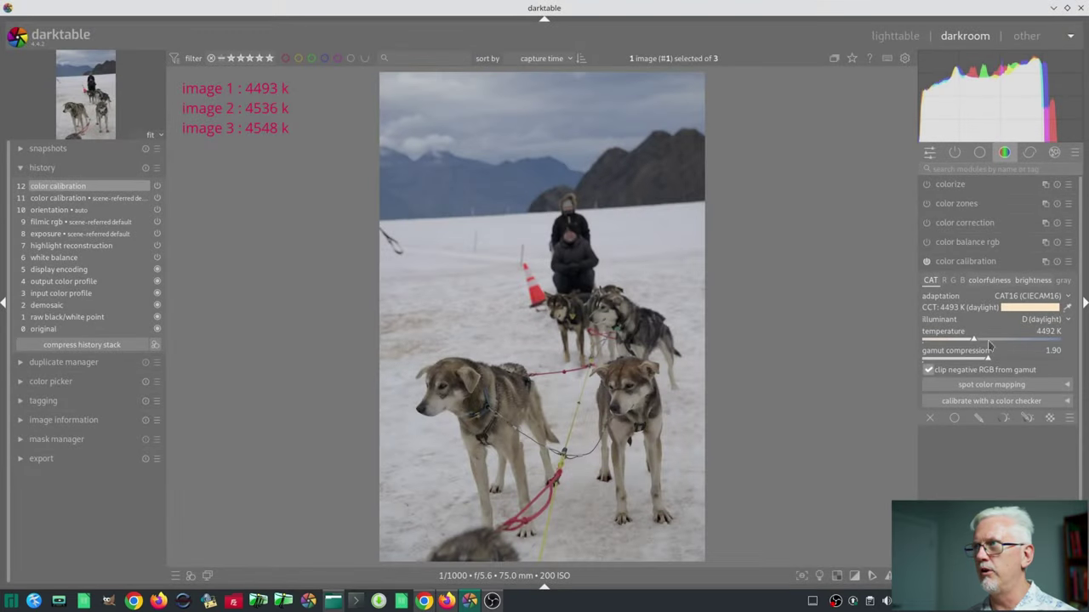
left_click(1068, 263)
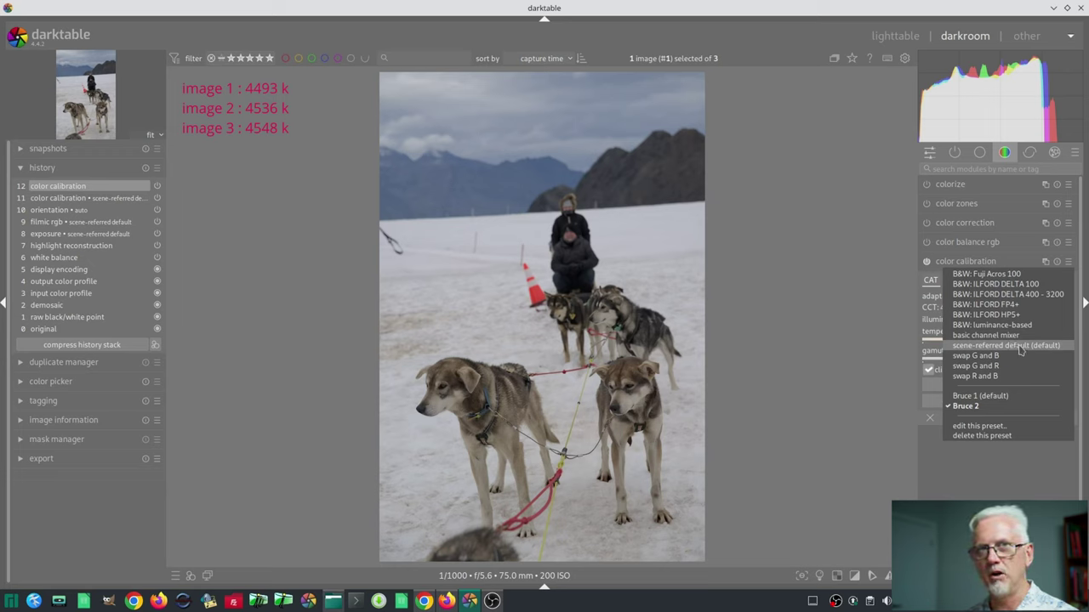
left_click(968, 484)
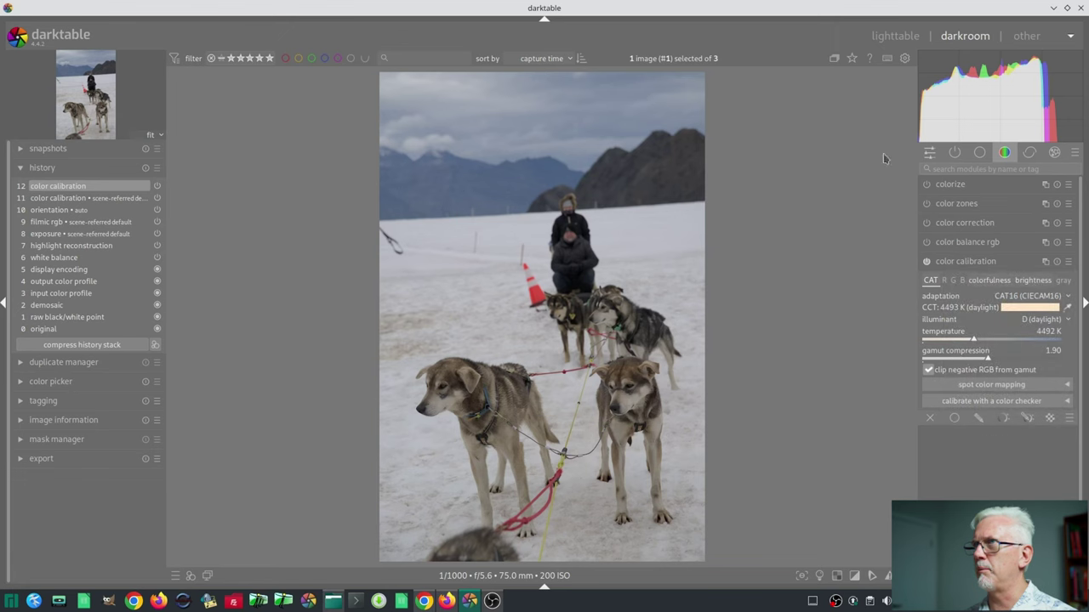
left_click(894, 36)
key("ctrl+a")
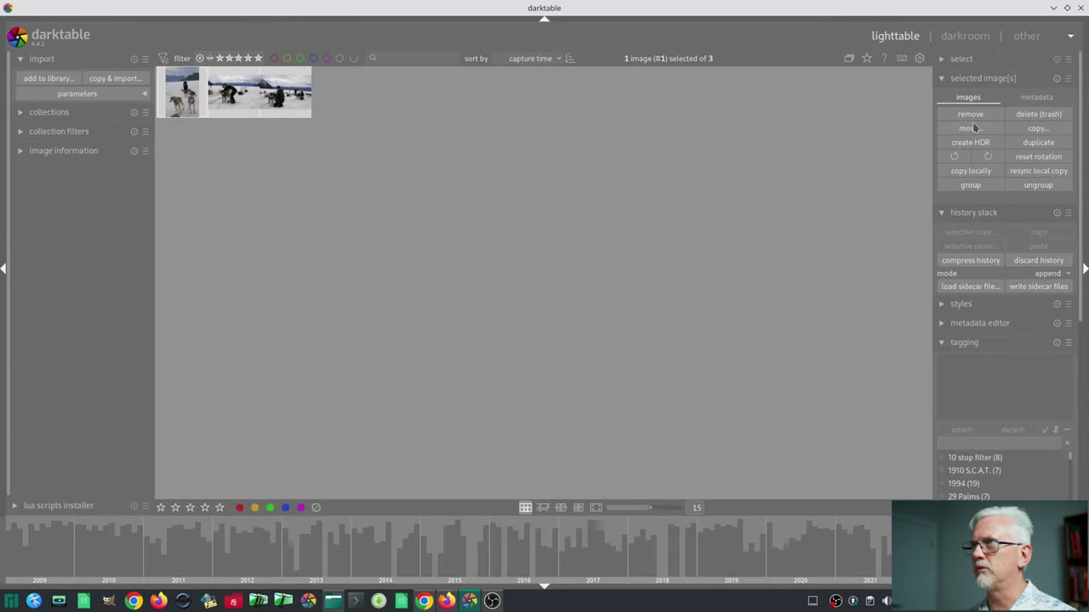
left_click(970, 114)
left_click(488, 337)
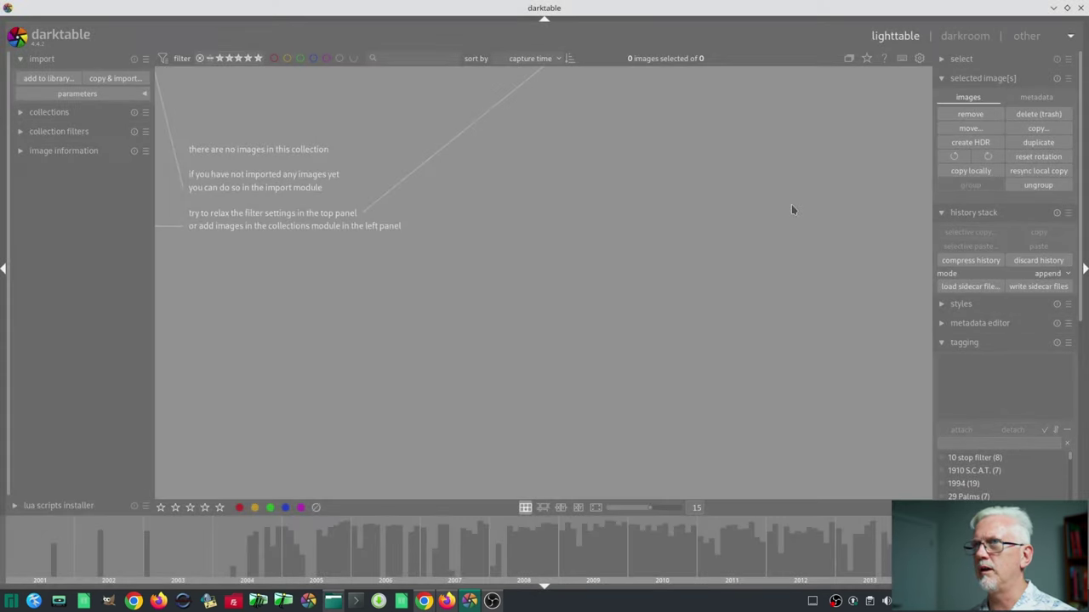
Step: Delete the three .xmp sidecars in Dolphin and re-import the three ARW files, selecting the first
key("alt+Tab")
key("Up")
key("shift+Up")
key("shift+Up")
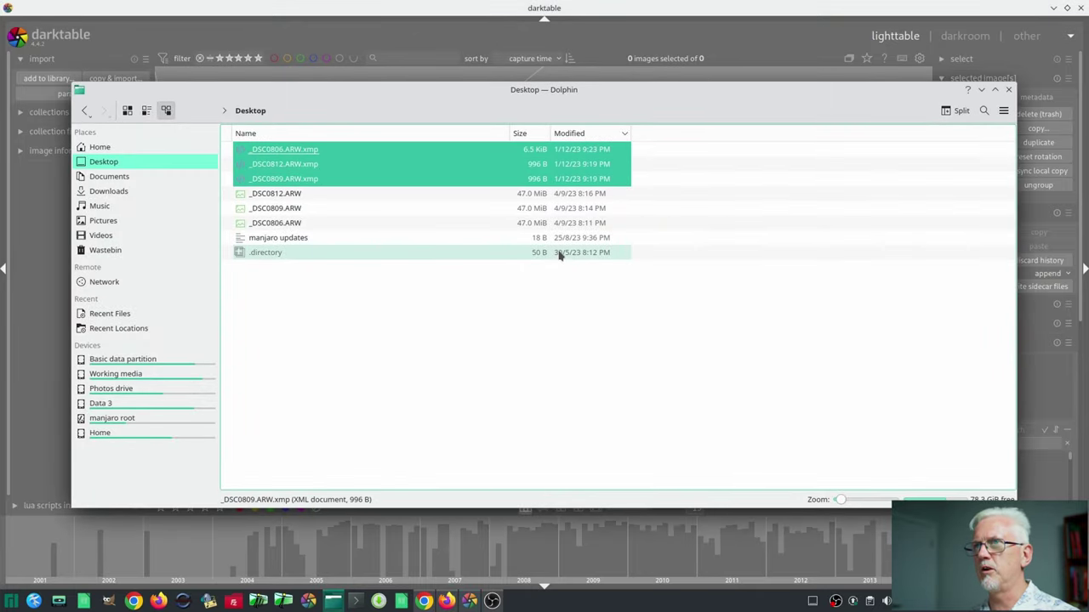
key("Delete")
left_click(49, 77)
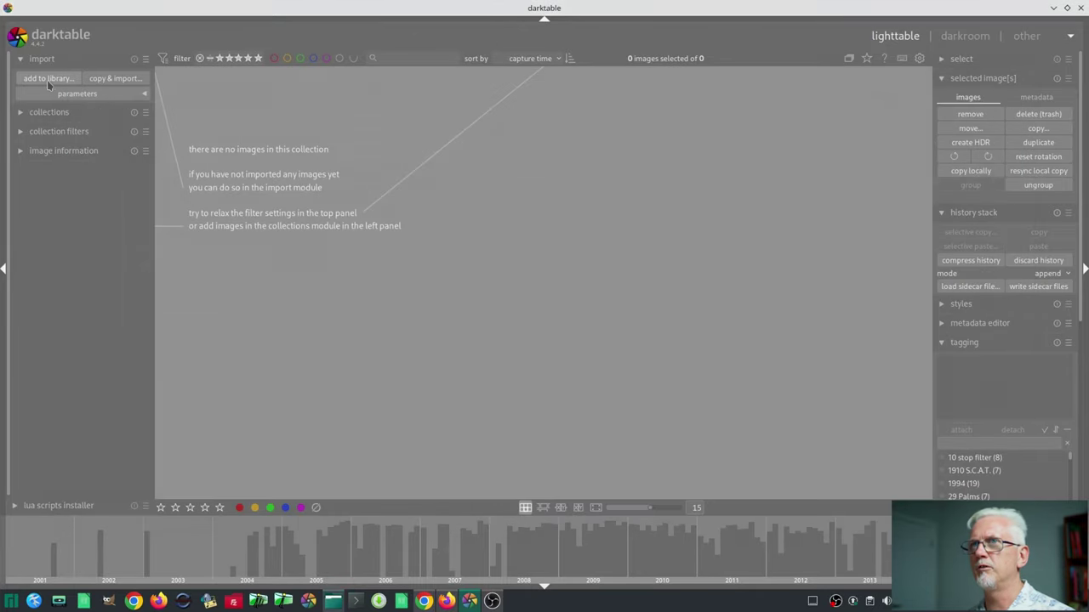
key("Return")
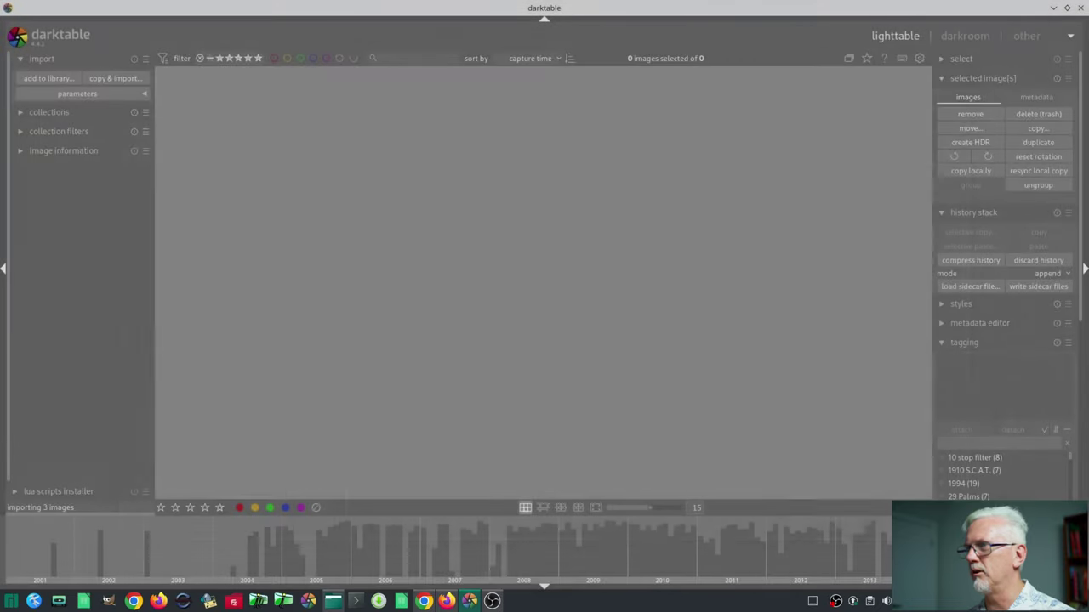
left_click(182, 92)
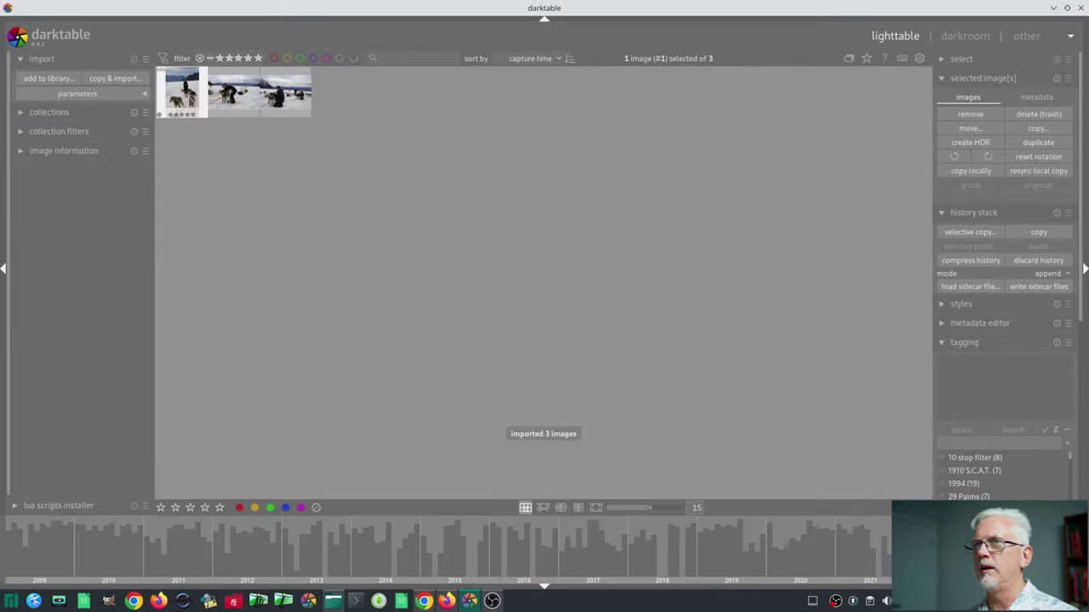
Step: Confirm the first photo's color calibration uses the Bruce 2 preset, then advance to the second photo
double_click(188, 105)
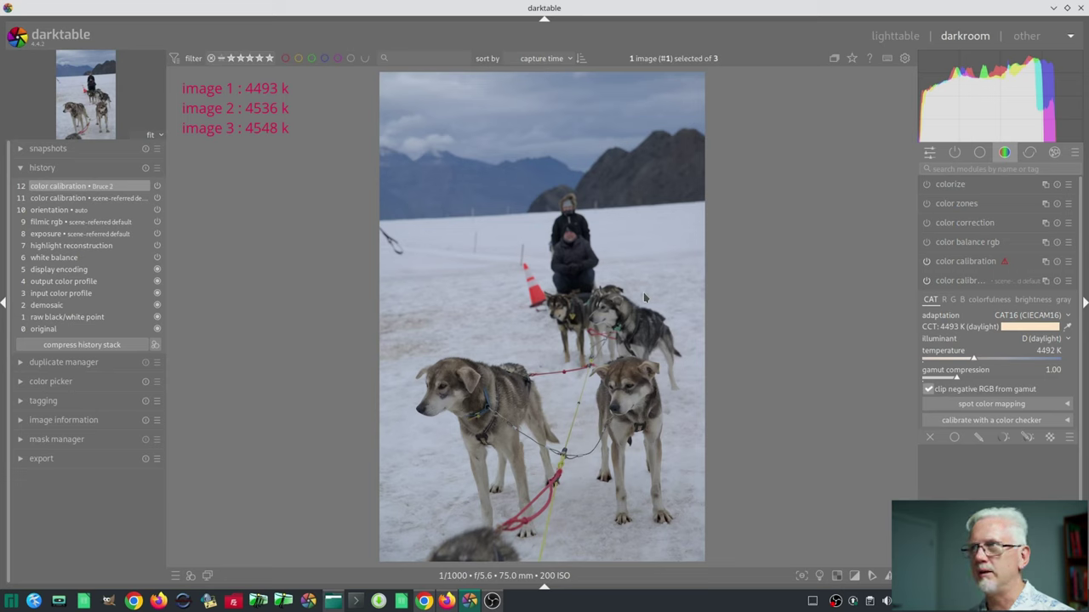
left_click(972, 264)
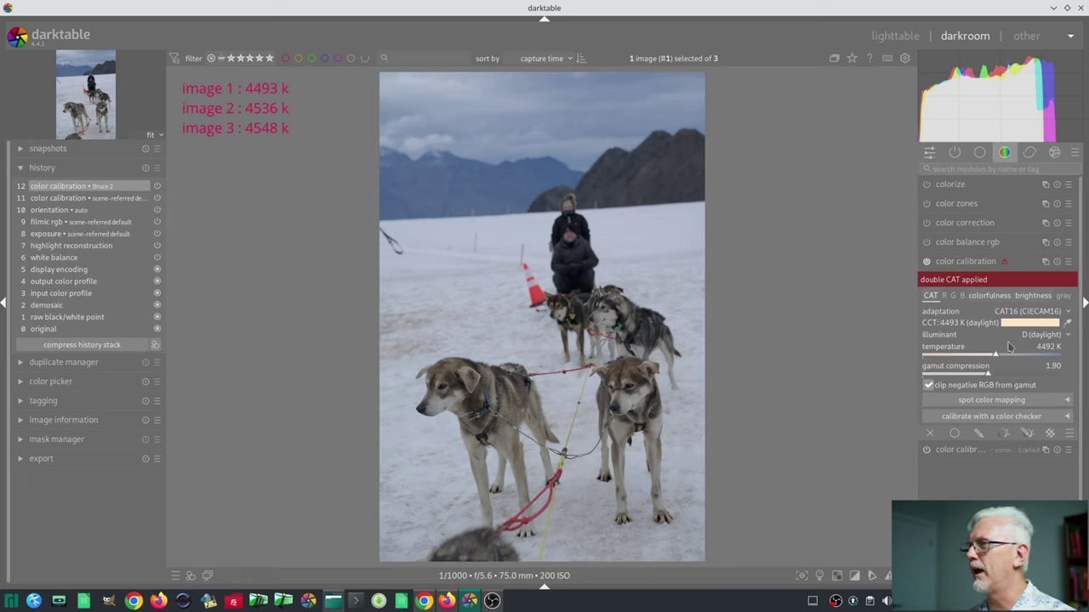
left_click(1068, 262)
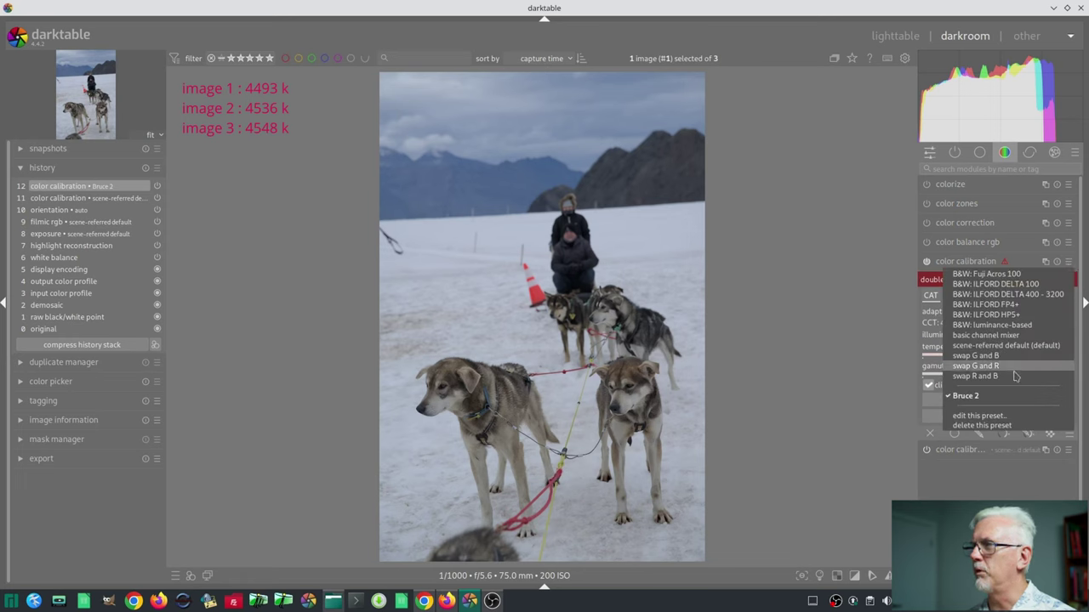
left_click(978, 415)
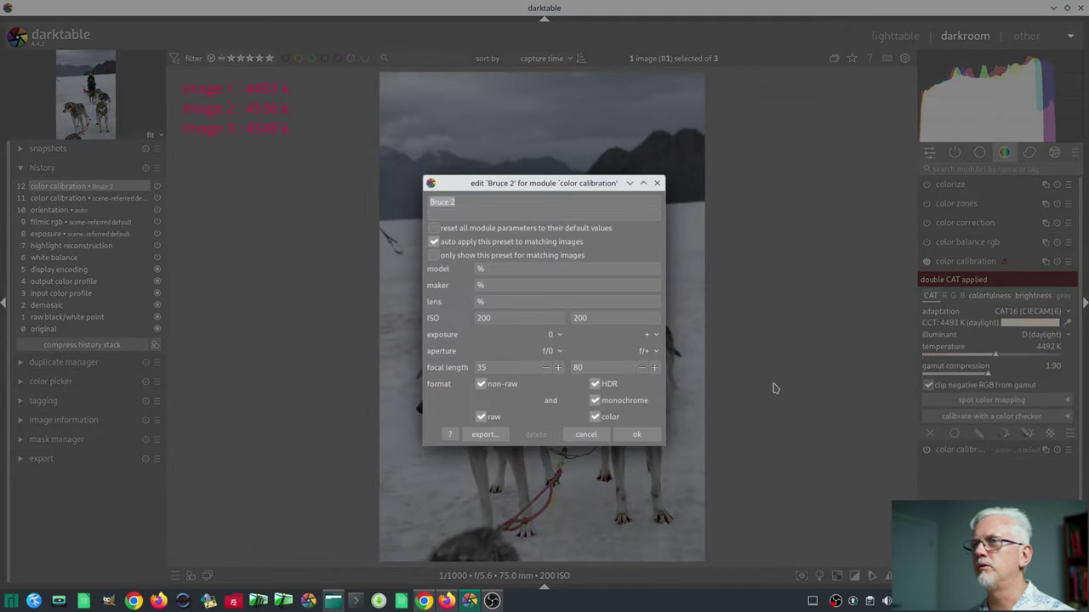
left_click(594, 435)
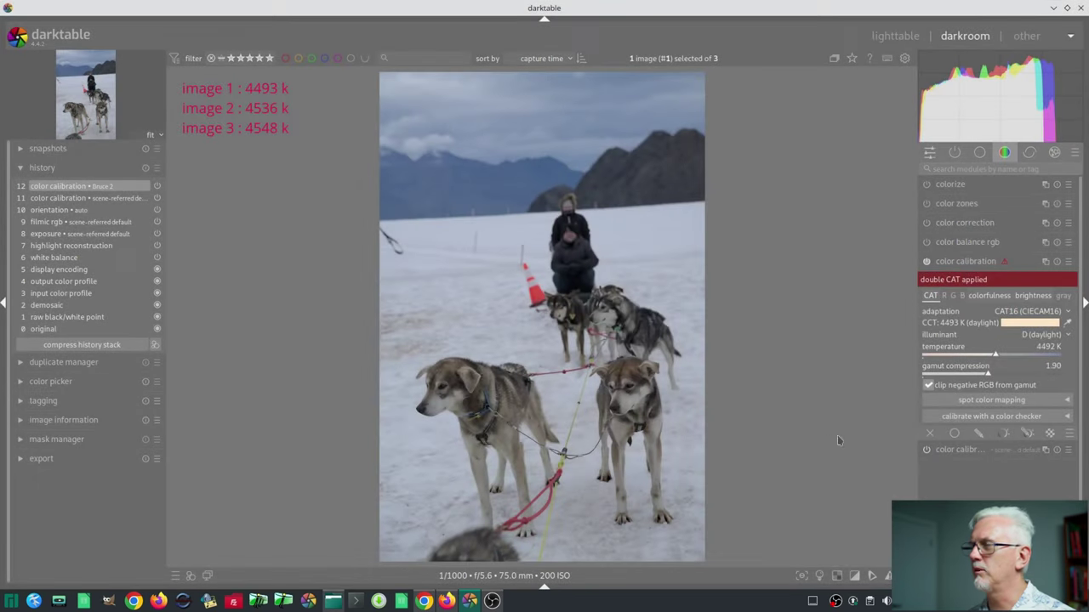
key("space")
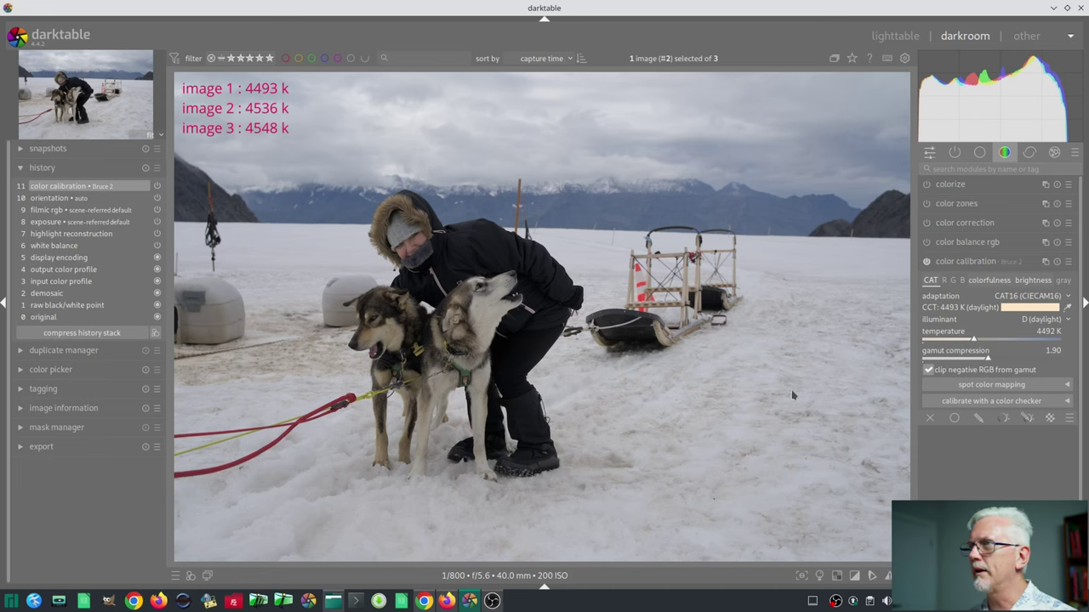
left_click(1068, 261)
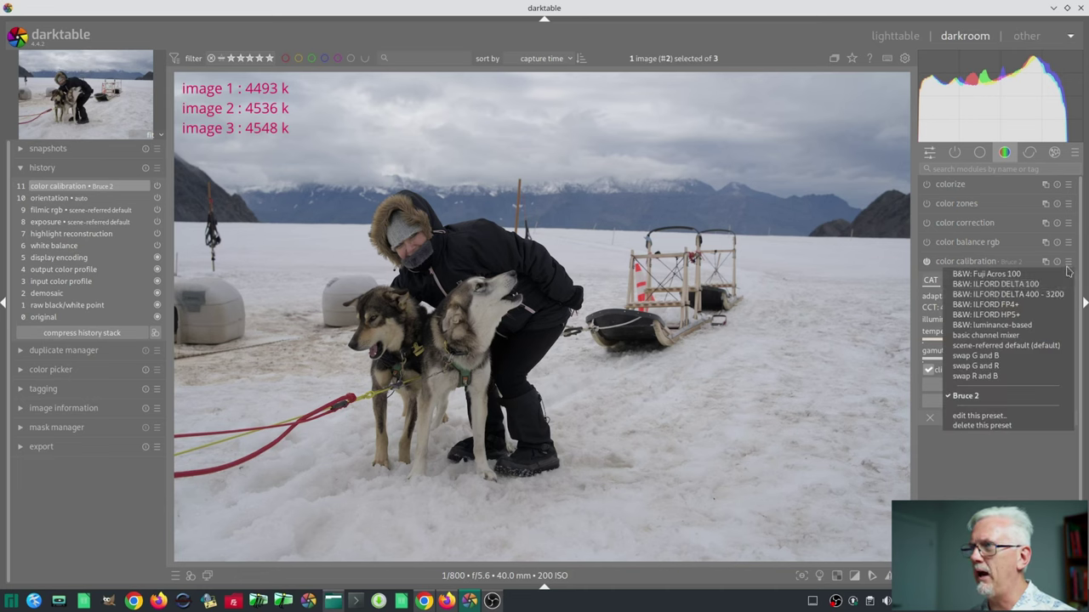
left_click(1007, 416)
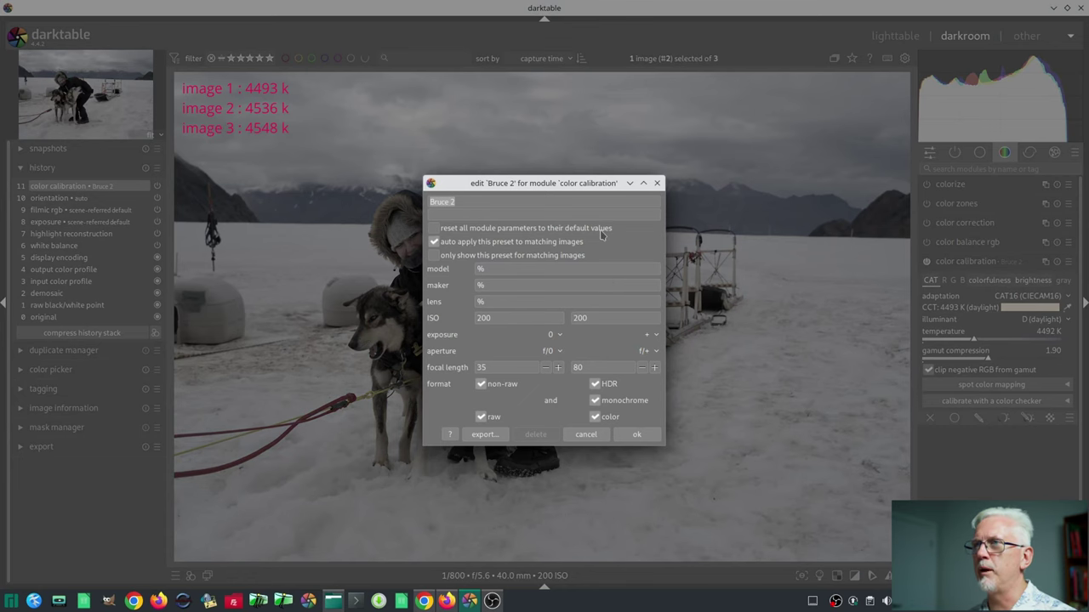
left_click(634, 434)
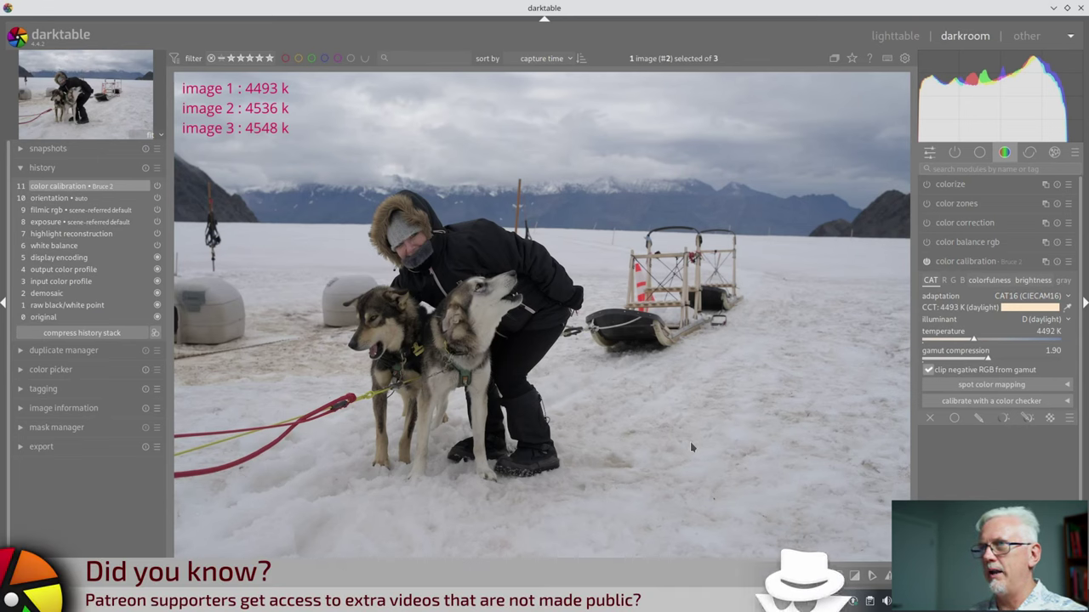
left_click(989, 280)
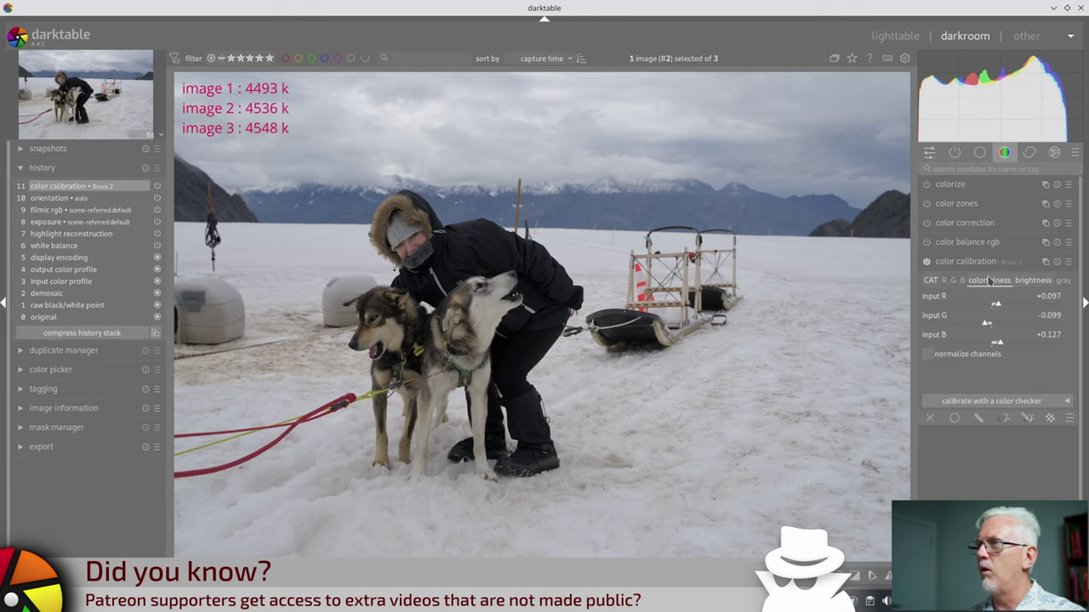
scroll(989, 281, "down", 1)
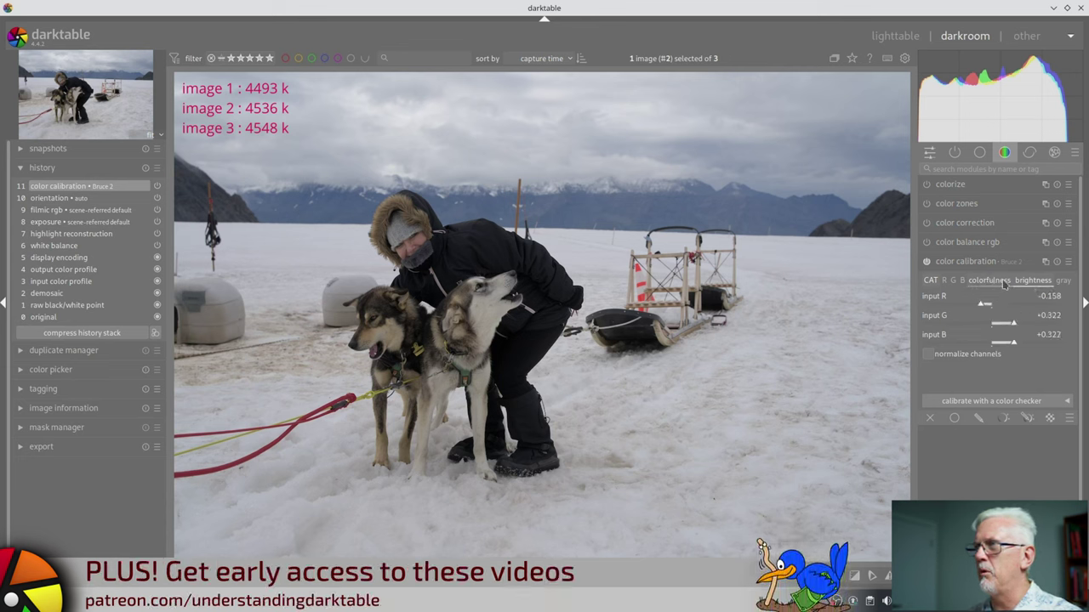
left_click(929, 280)
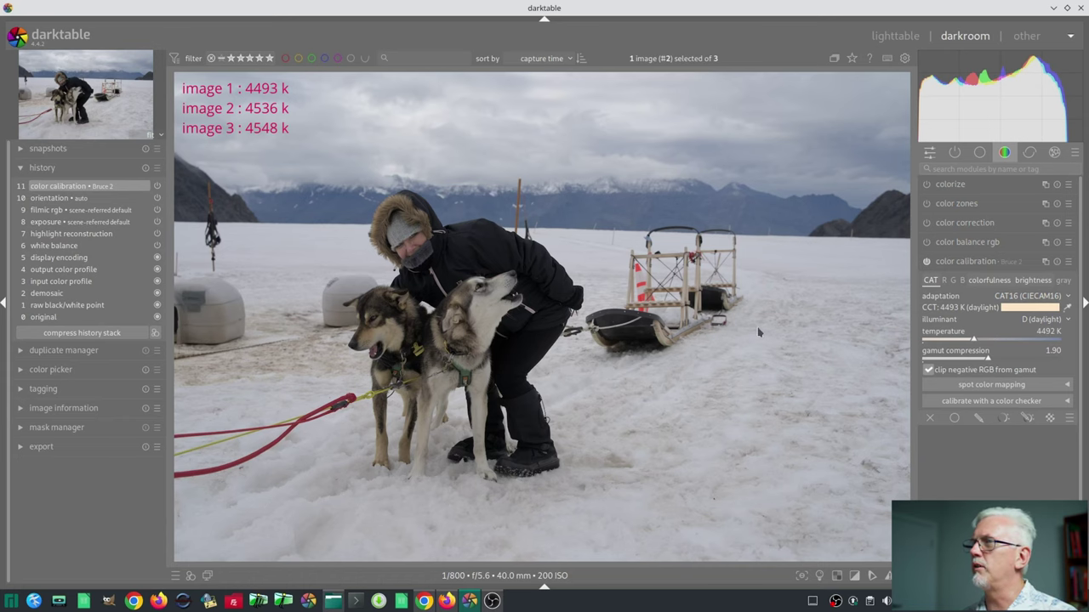
Step: Advance to the third photo and confirm its color calibration shows Bruce 2 at 4492 K, gamut compression 1.90
key("space")
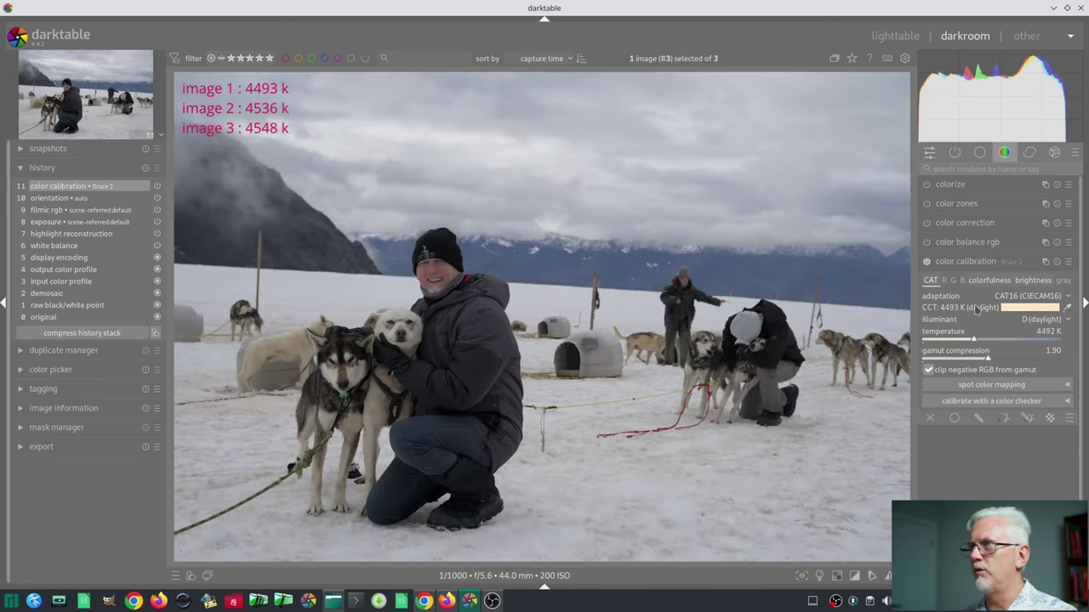